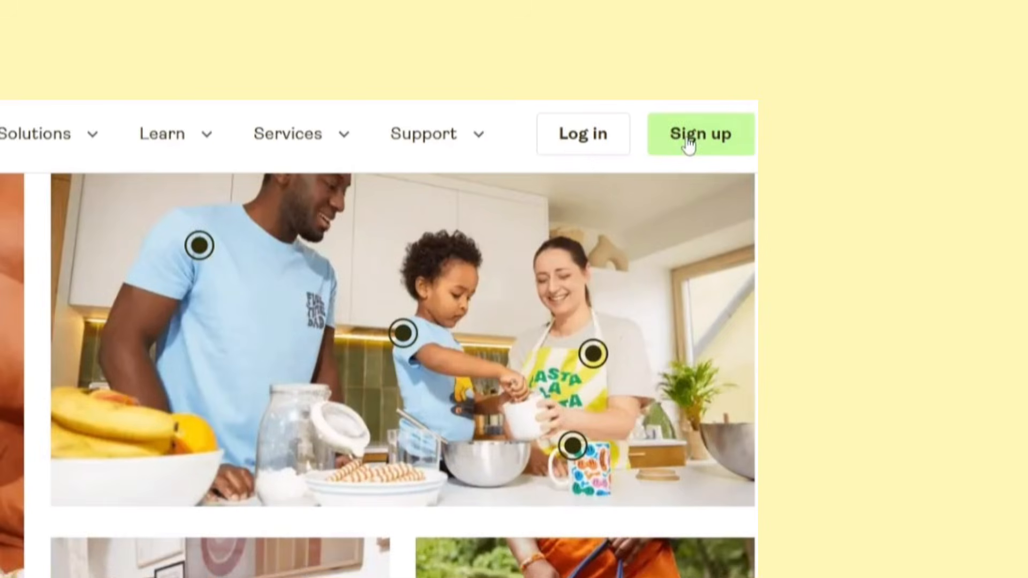
Sign up for a Printify account using Google sign-in
click(854, 64)
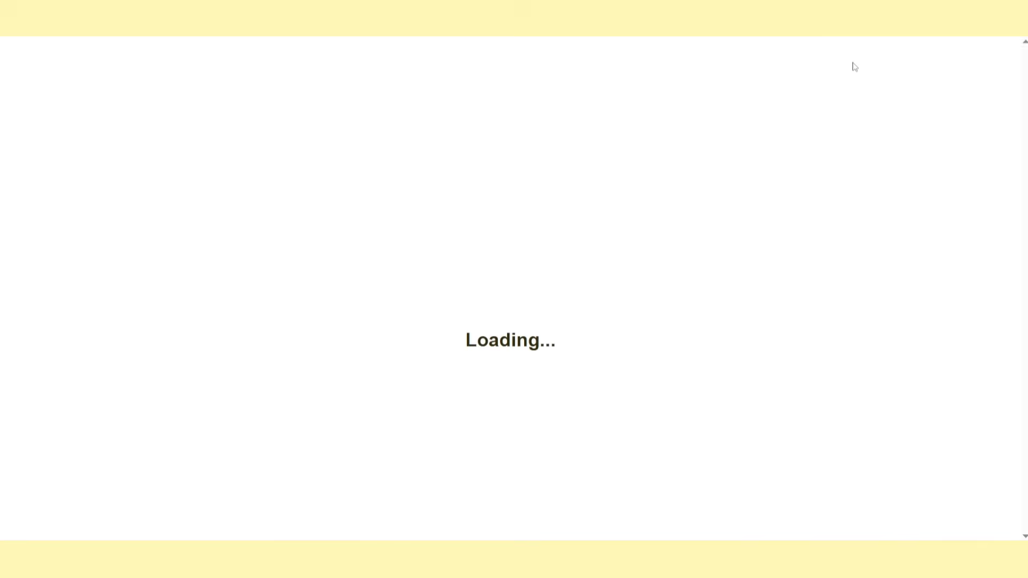
scroll(219, 164, down, 1)
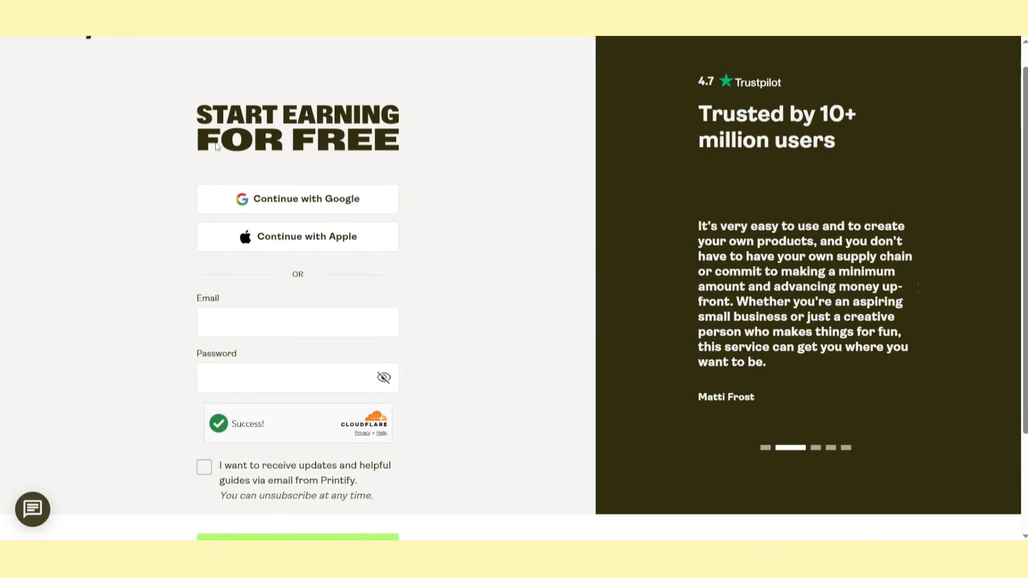
scroll(333, 167, down, 1)
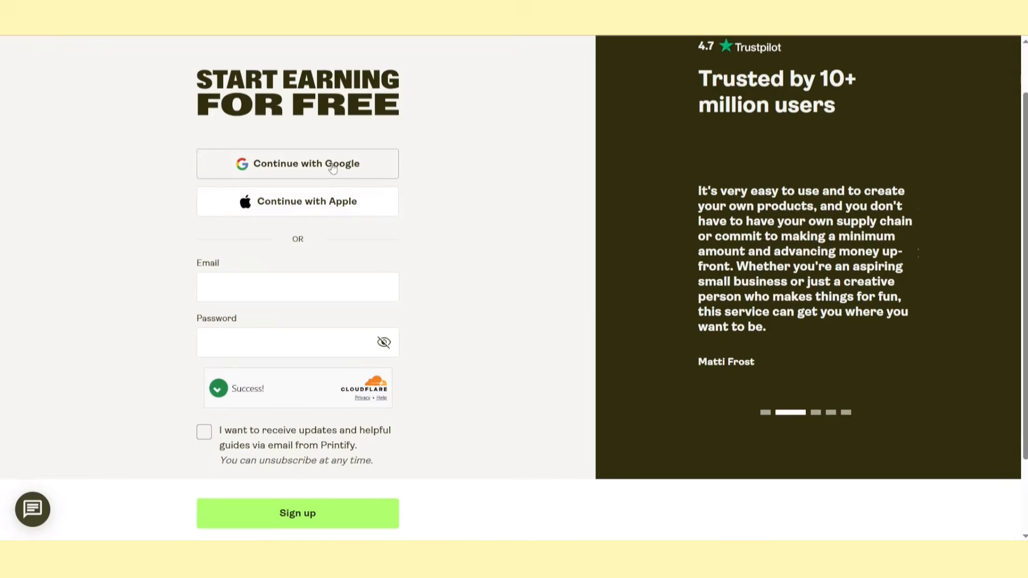
click(333, 168)
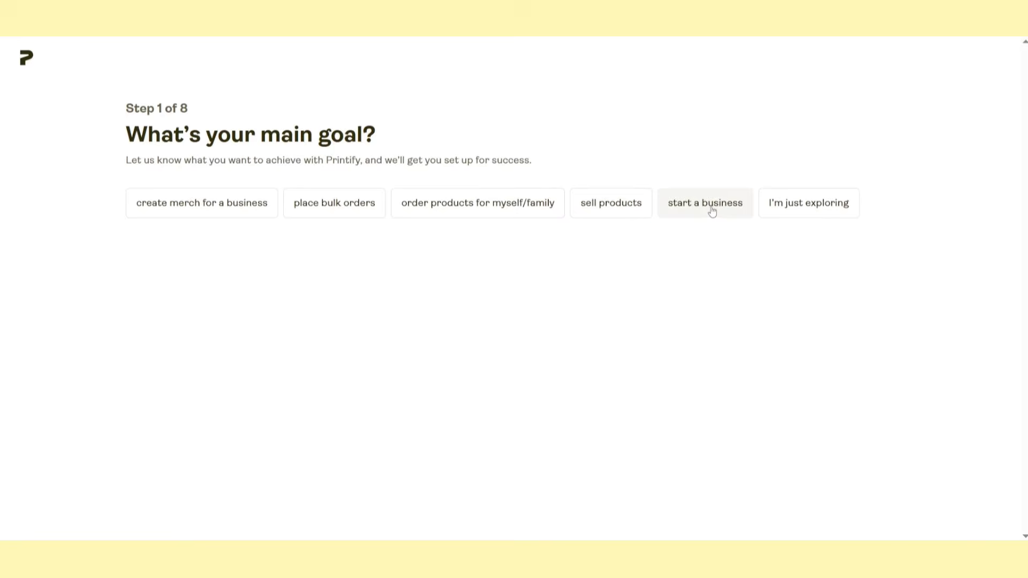
Answer the onboarding questionnaire: no print-on-demand experience, a sales platform in mind, Etsy as that platform, and United Kingdom as the selling region
click(711, 206)
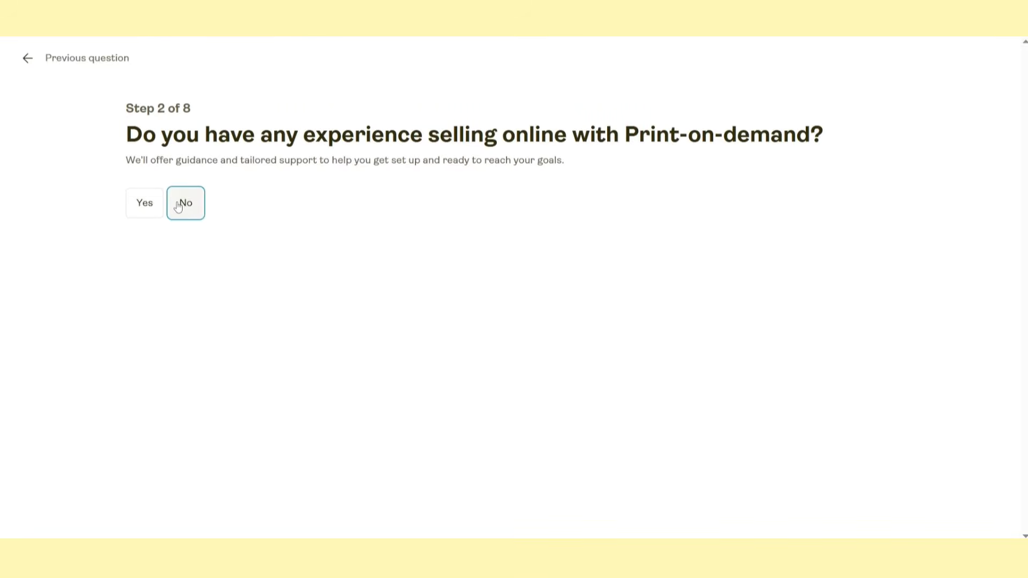
click(184, 202)
click(478, 202)
click(819, 245)
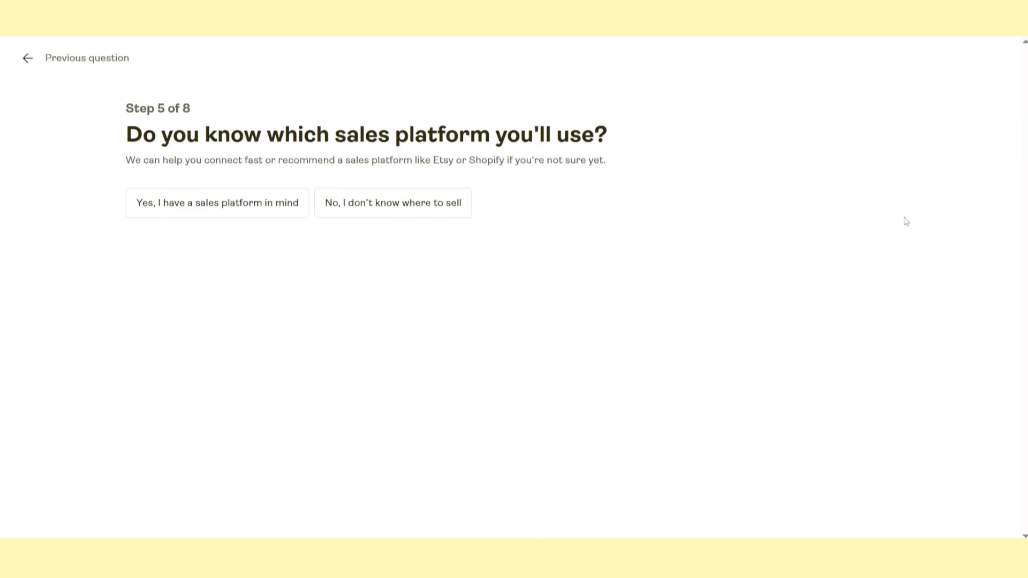
click(281, 207)
click(142, 200)
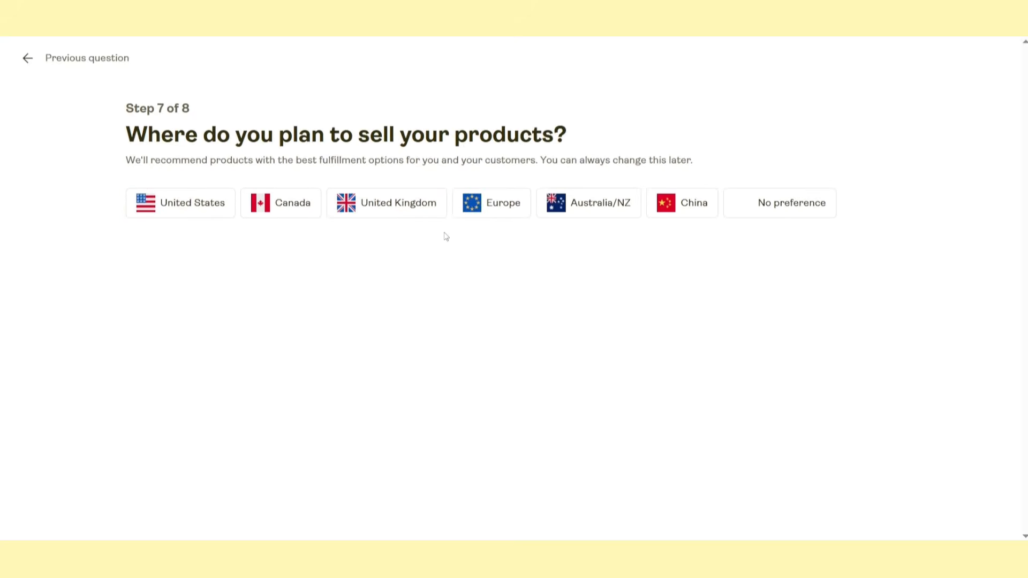
click(434, 197)
click(254, 192)
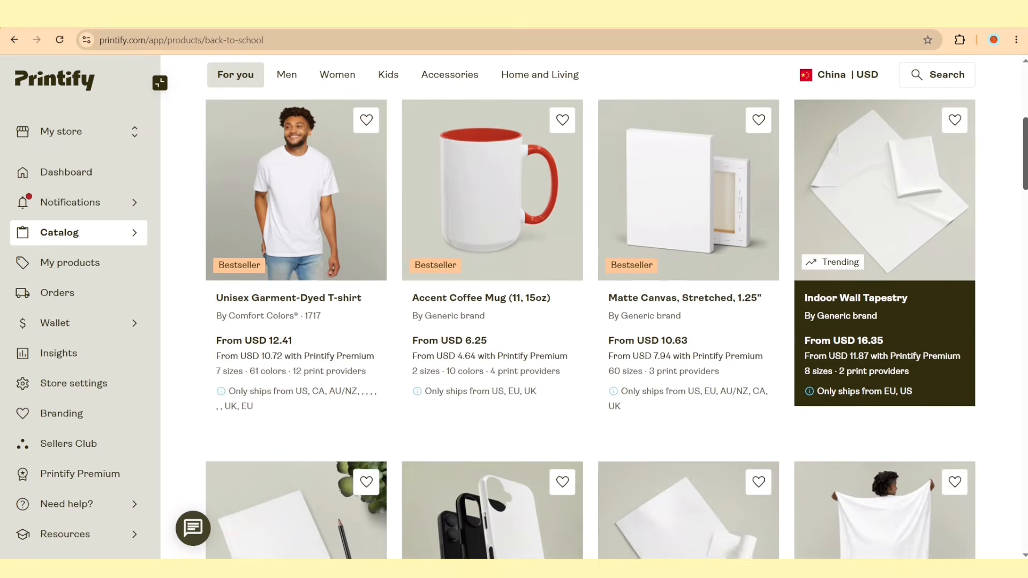
Look over the store setup steps, product catalog, orders page, and the dashboard's bestsellers and business articles
scroll(1025, 266, down, 10)
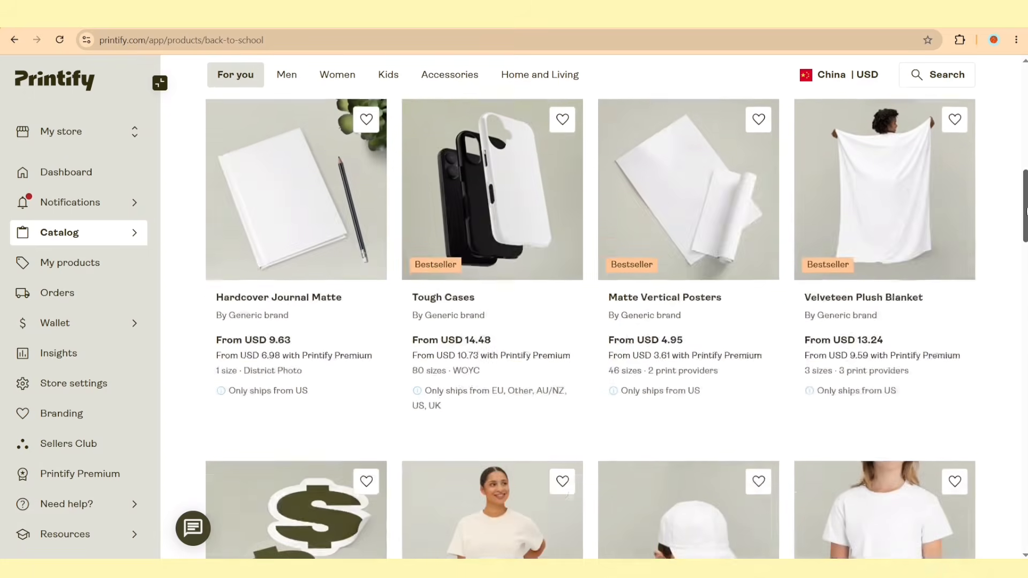
scroll(1025, 266, down, 20)
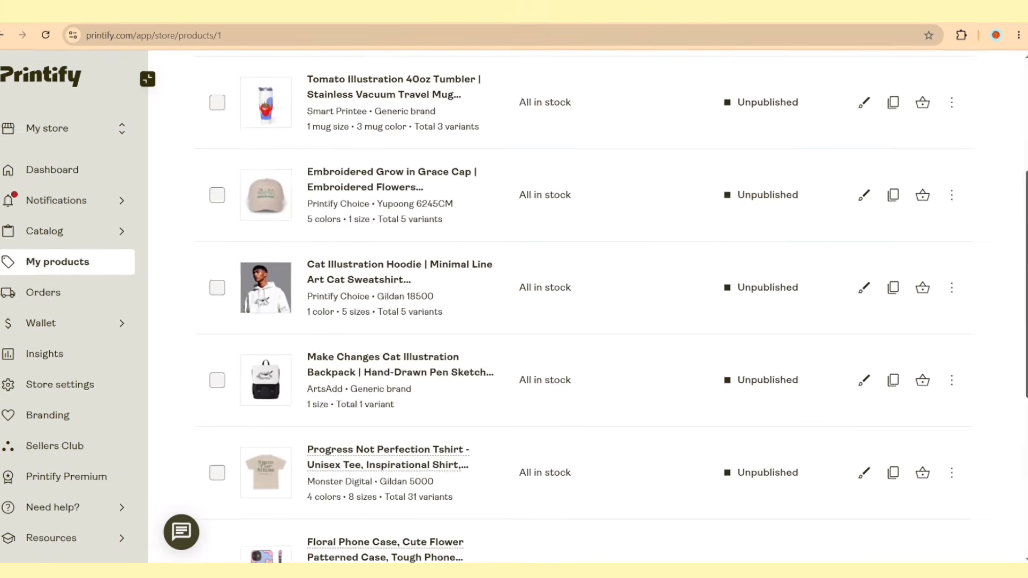
scroll(589, 321, down, 6)
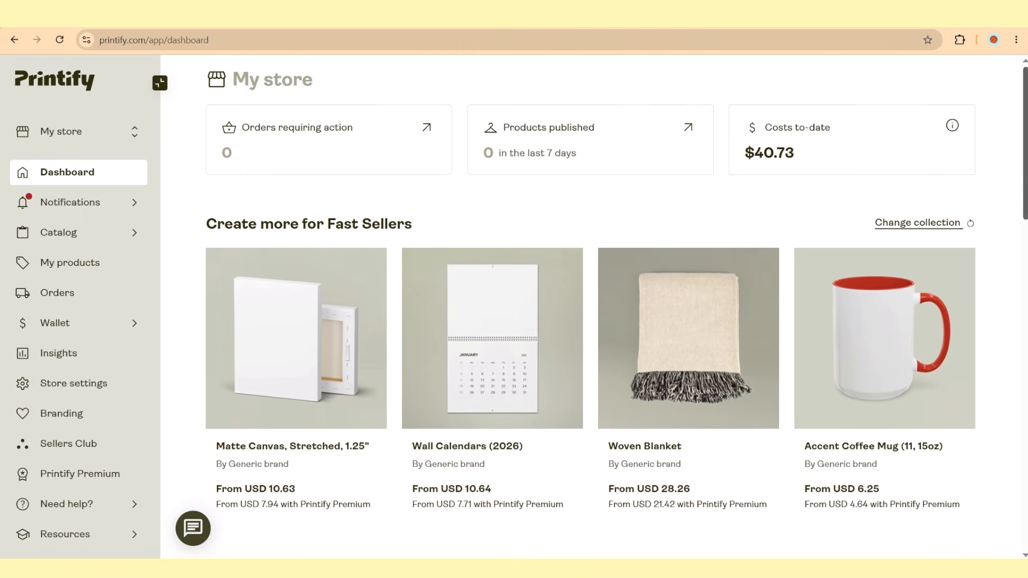
scroll(588, 321, down, 5)
scroll(589, 321, down, 13)
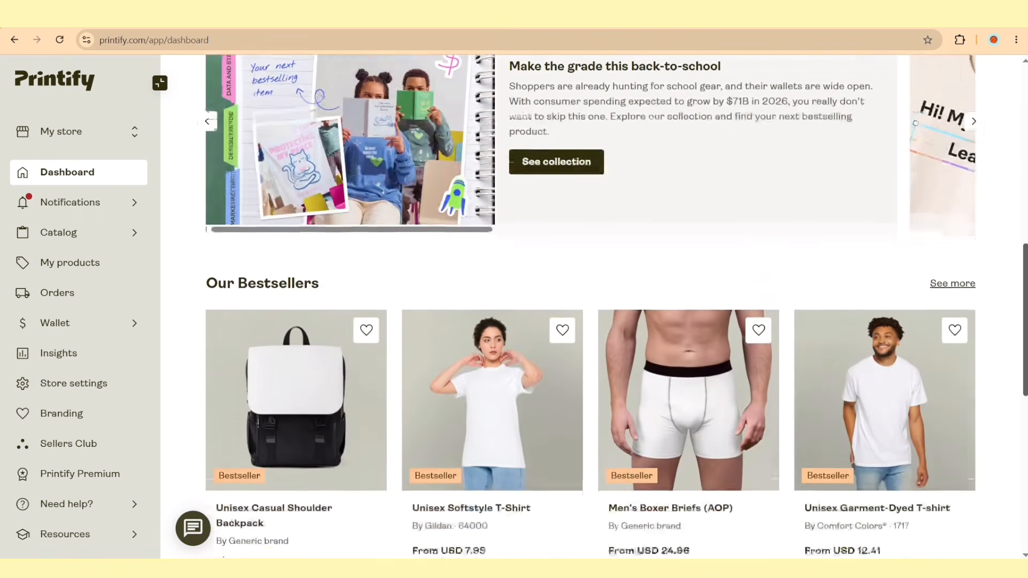
scroll(588, 322, down, 3)
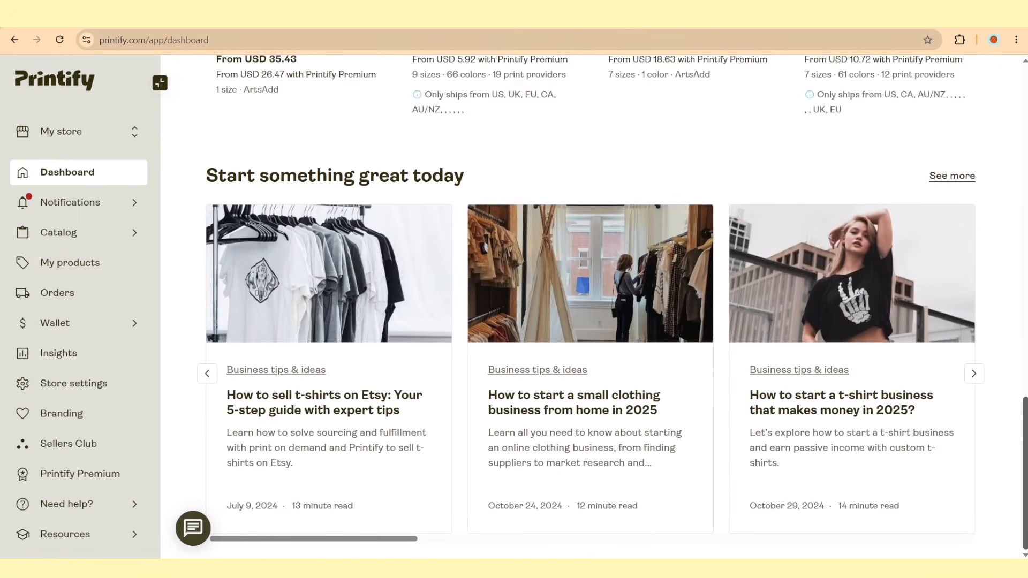
click(973, 374)
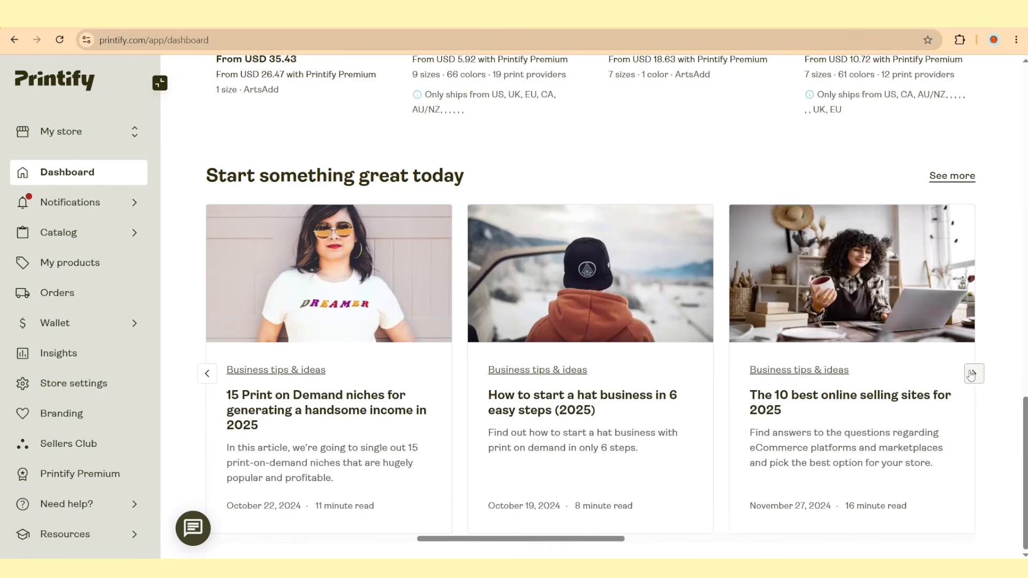
click(973, 374)
click(973, 374)
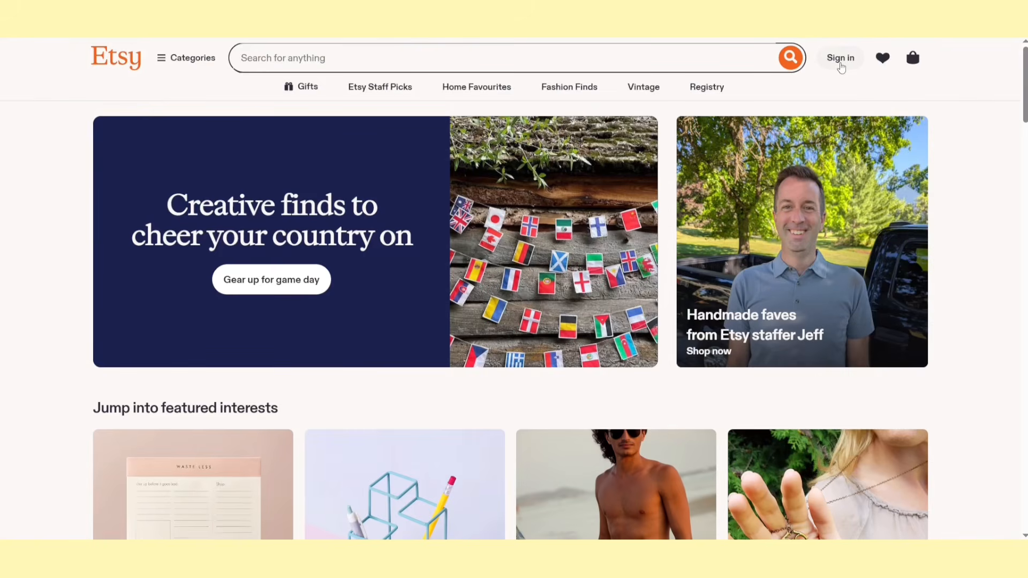
On Etsy, register a new account by continuing with Google
click(841, 60)
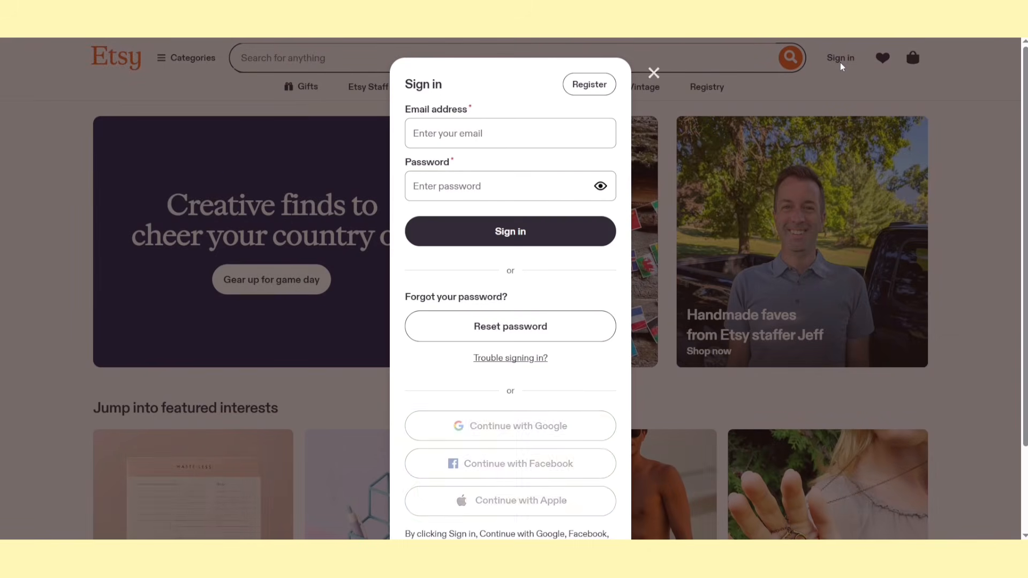
click(589, 85)
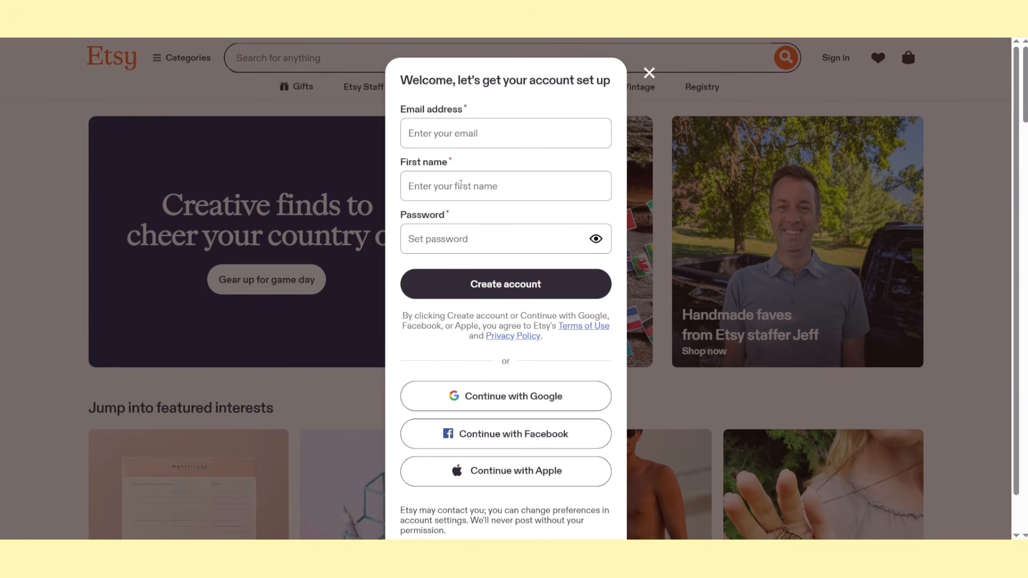
click(493, 397)
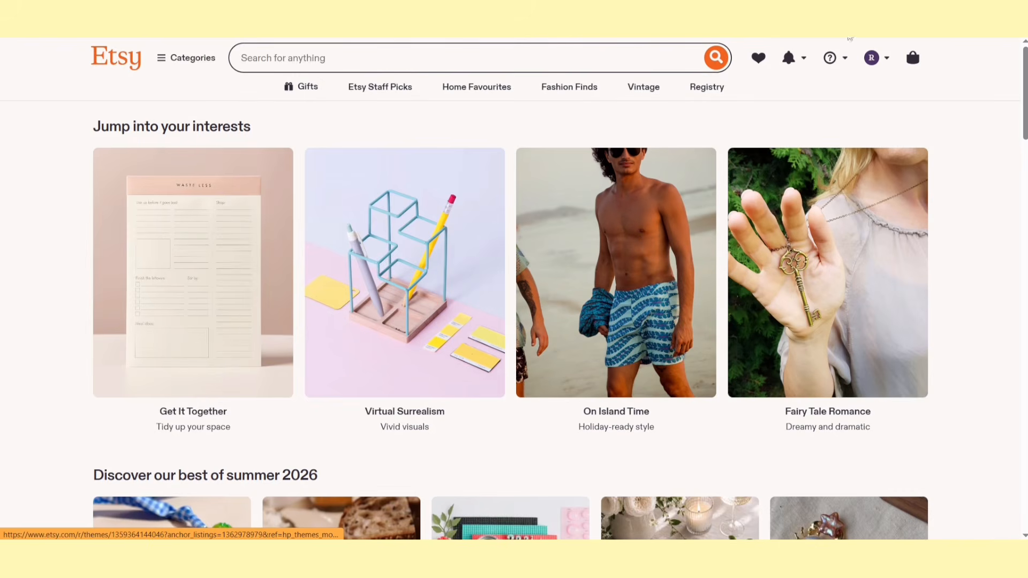
Begin selling on Etsy from the account profile and go through the introductory screens to start the shop setup
click(870, 60)
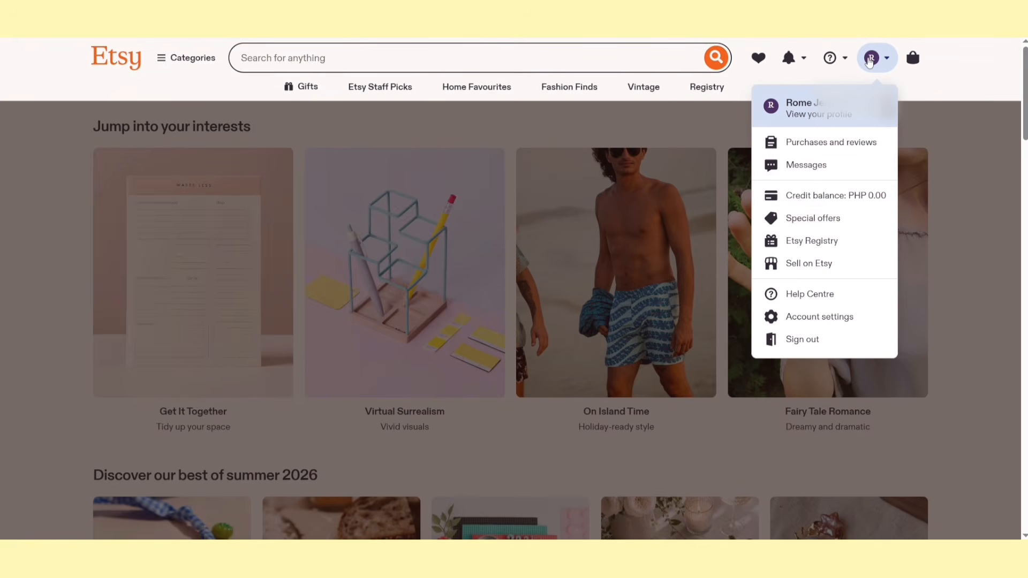
click(805, 266)
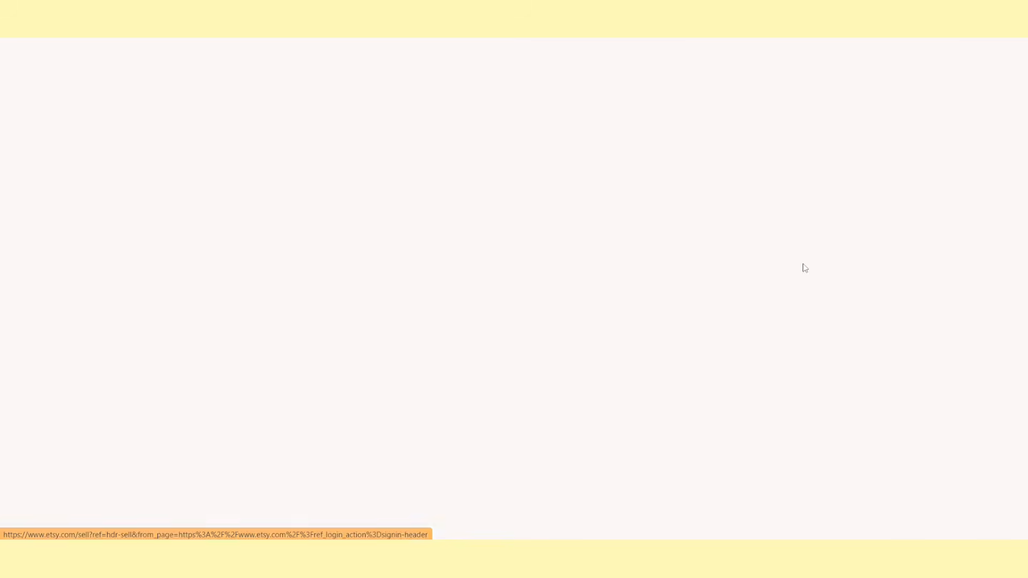
click(489, 356)
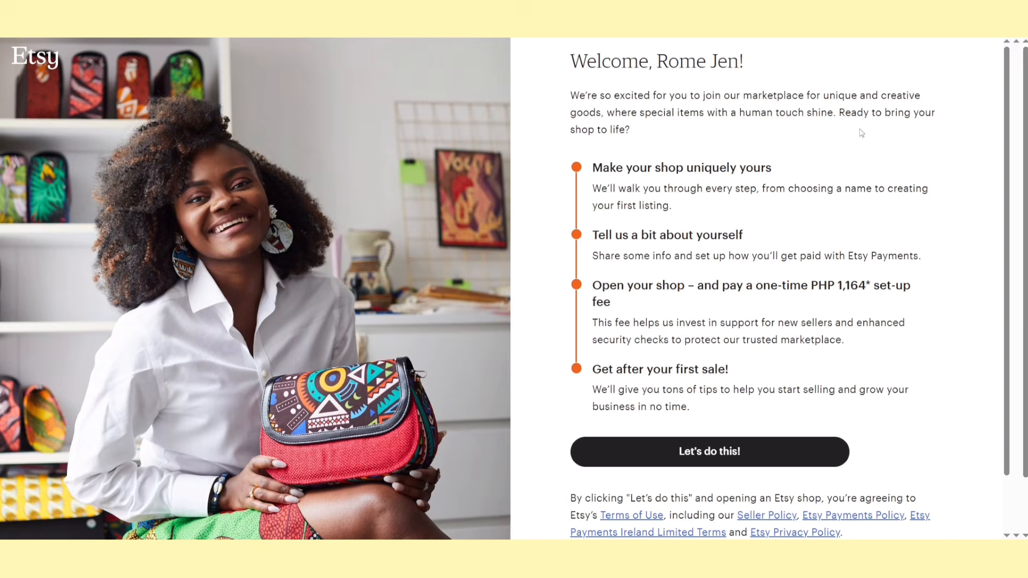
click(803, 451)
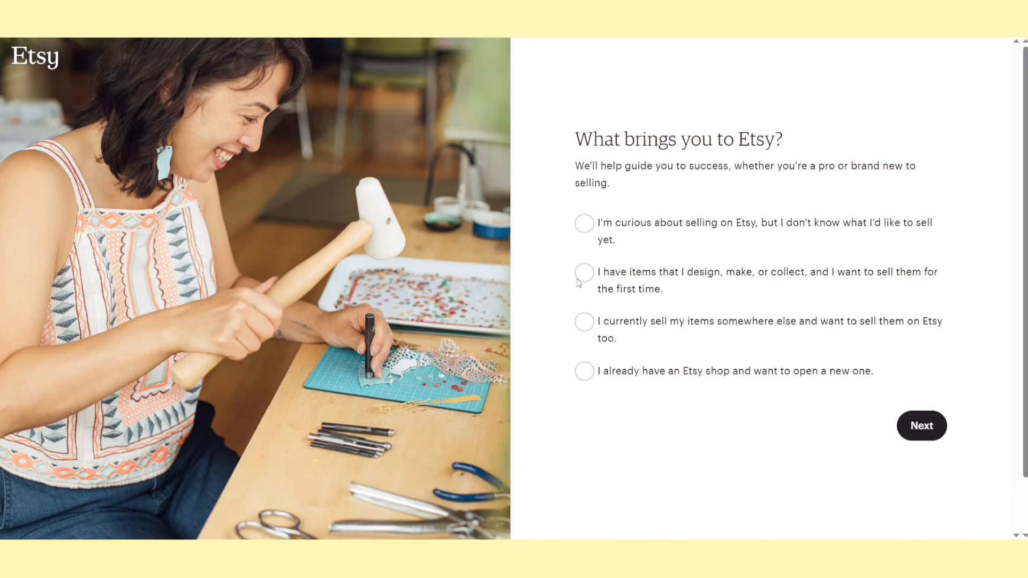
click(582, 276)
click(921, 425)
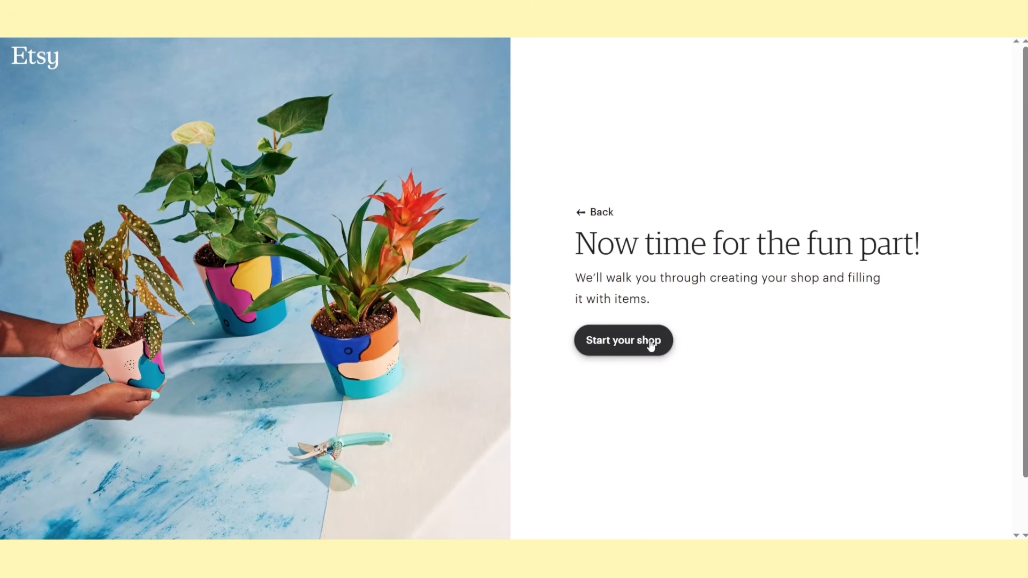
click(650, 345)
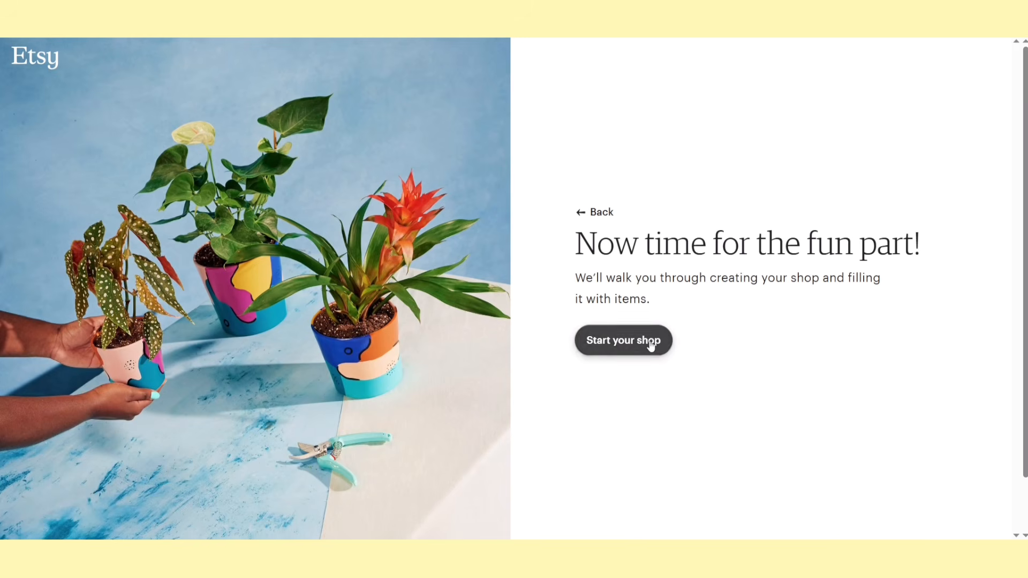
click(651, 344)
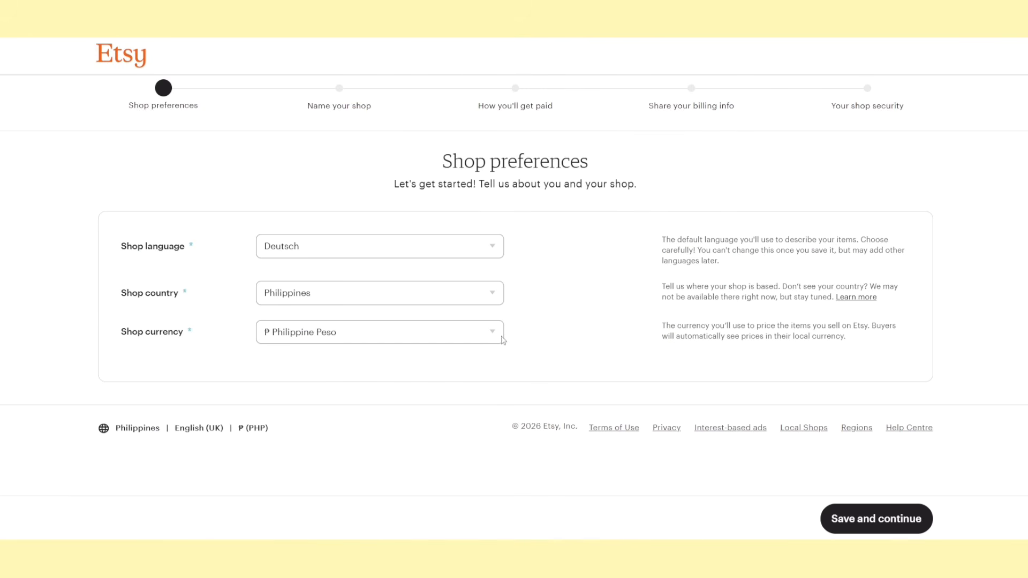
Set the shop language to English, keep Philippines and Philippine Peso as country and currency, and save the shop preferences
click(467, 245)
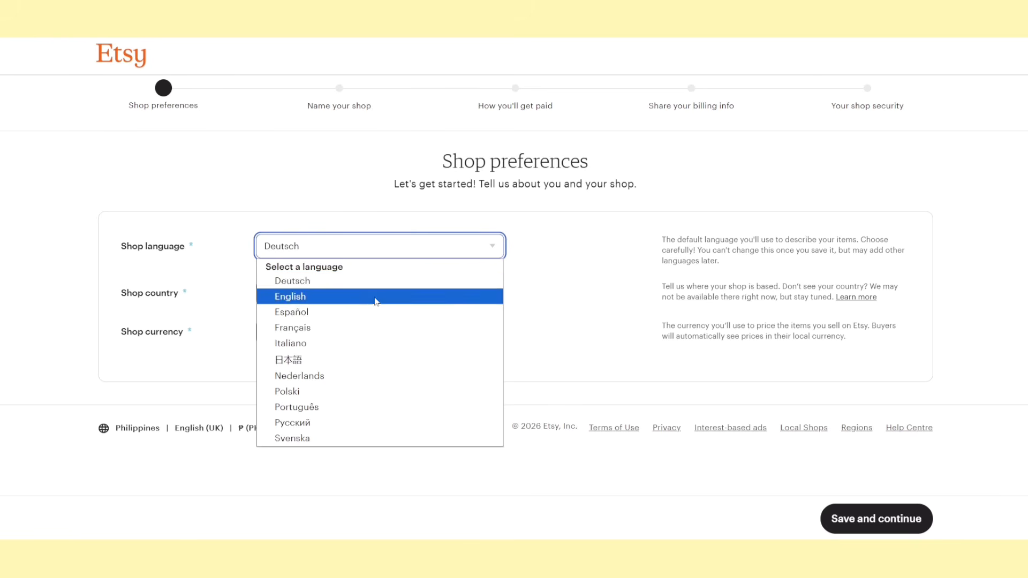
click(377, 296)
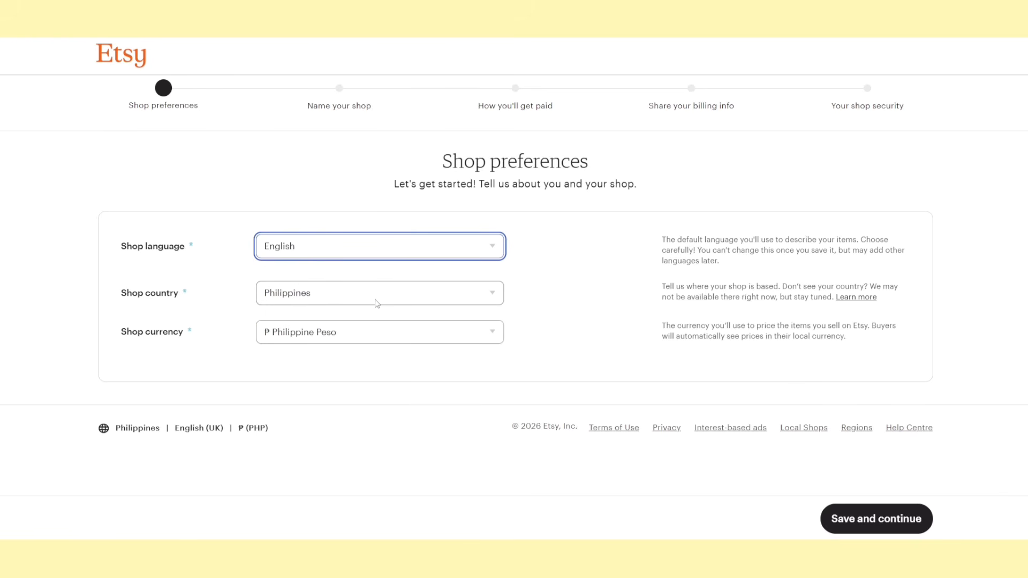
click(376, 304)
click(376, 301)
click(378, 331)
click(372, 337)
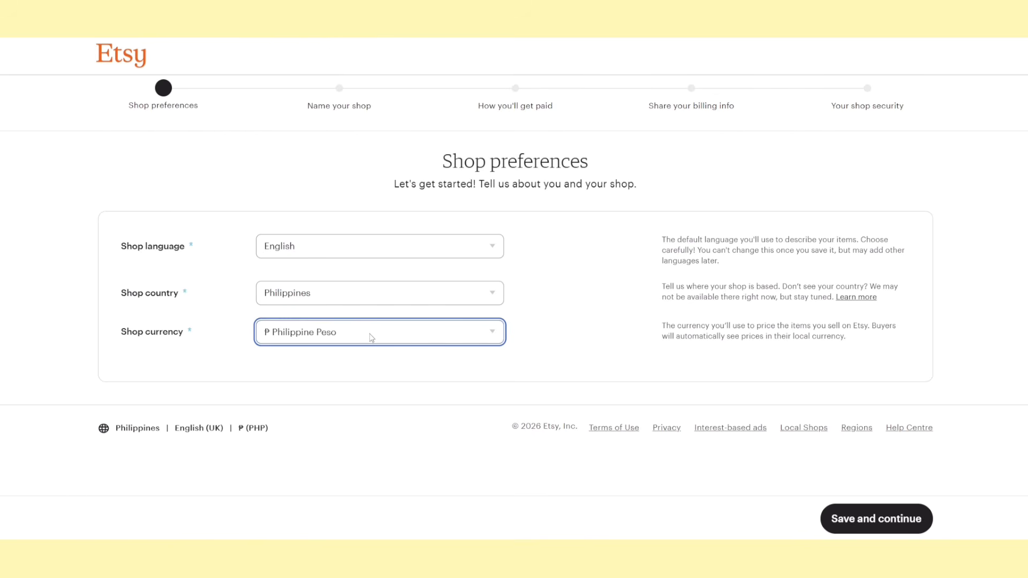
click(836, 519)
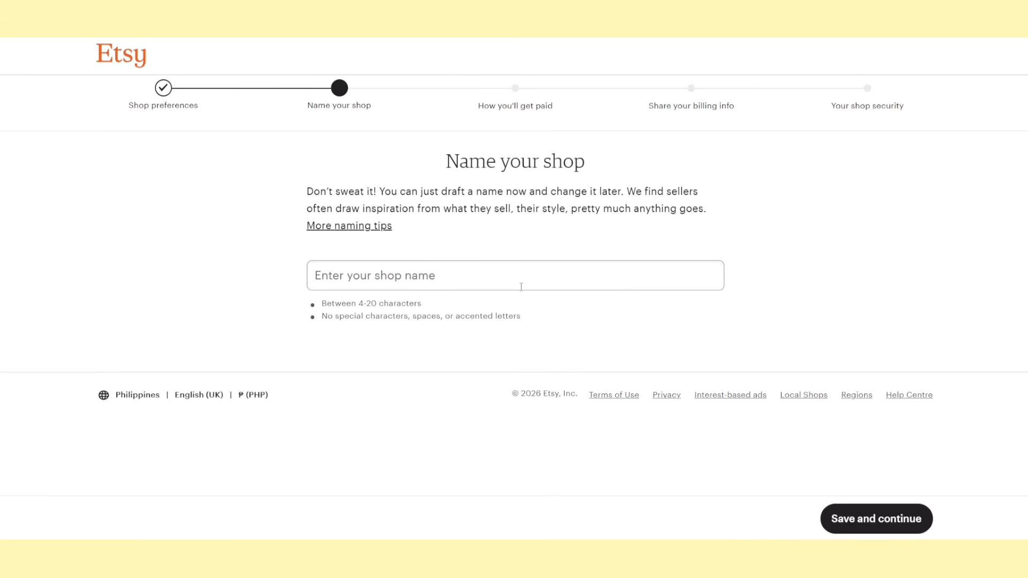
Name the shop joyfulPOD and save the name
click(535, 281)
text(joyfulPOD)
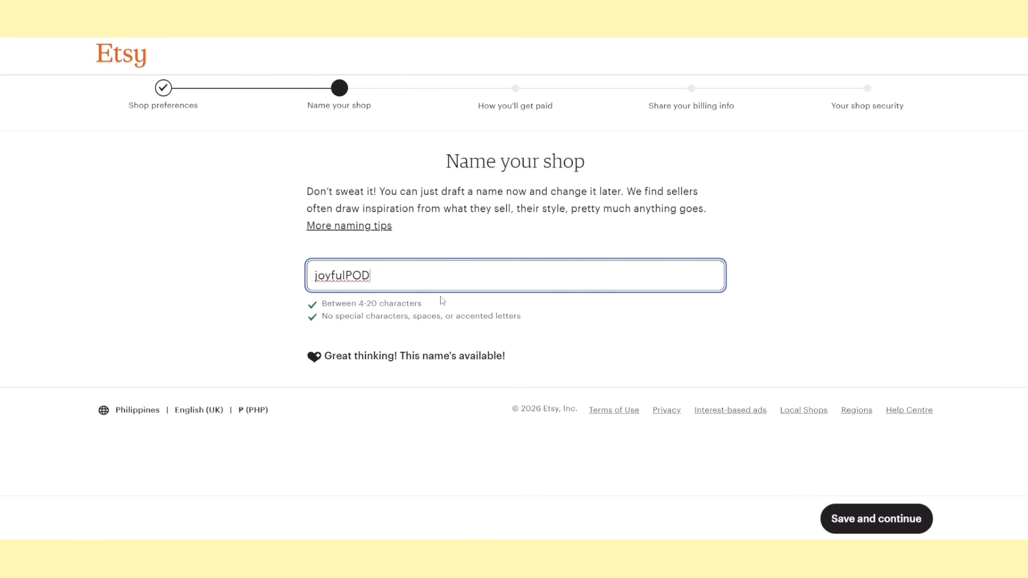
click(897, 530)
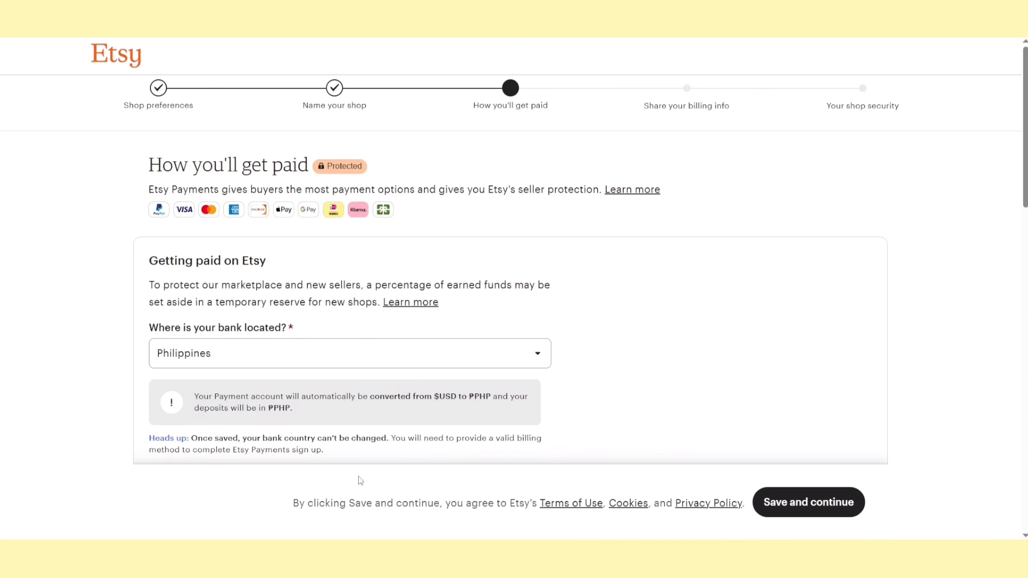
Review the payment setup form, including the bank location, seller type and personal information sections
scroll(592, 182, down, 5)
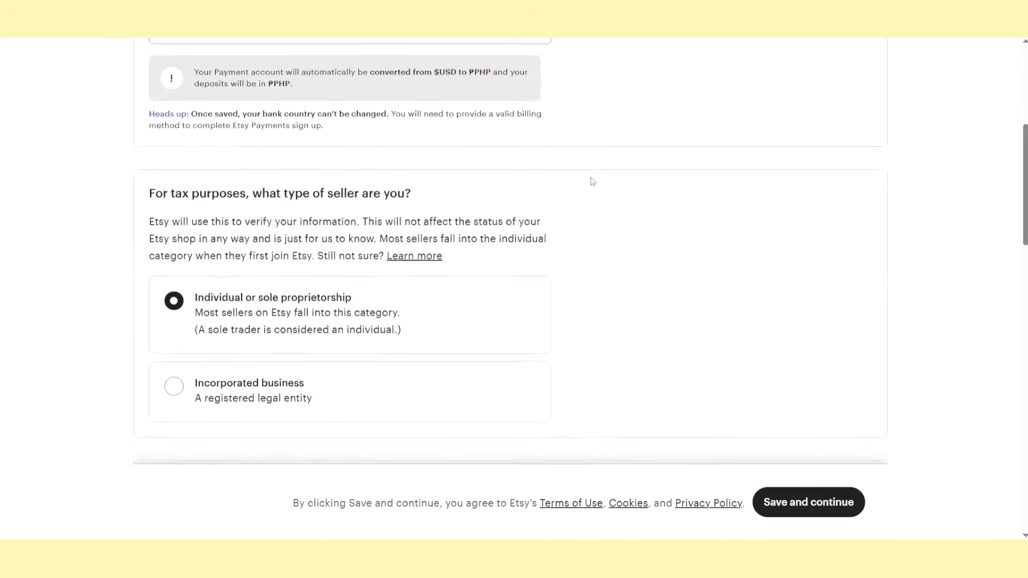
scroll(593, 182, down, 7)
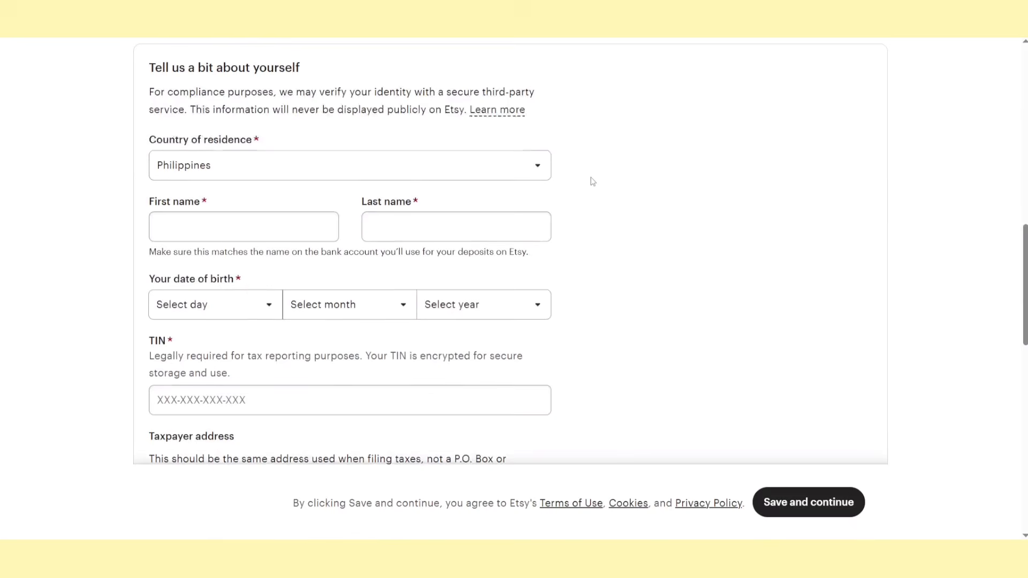
scroll(593, 182, down, 10)
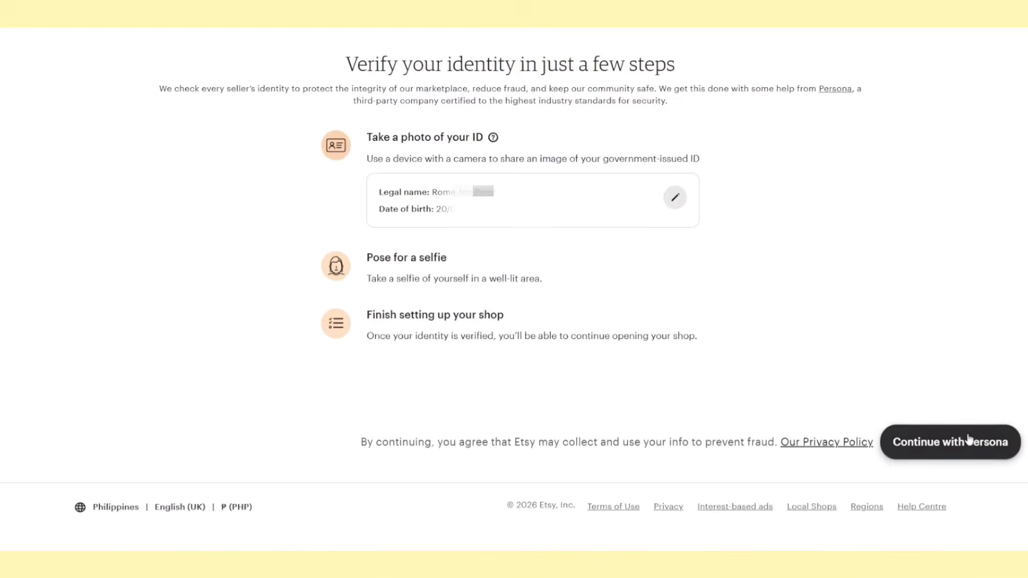
Continue to Persona and begin the seller identity verification
click(973, 438)
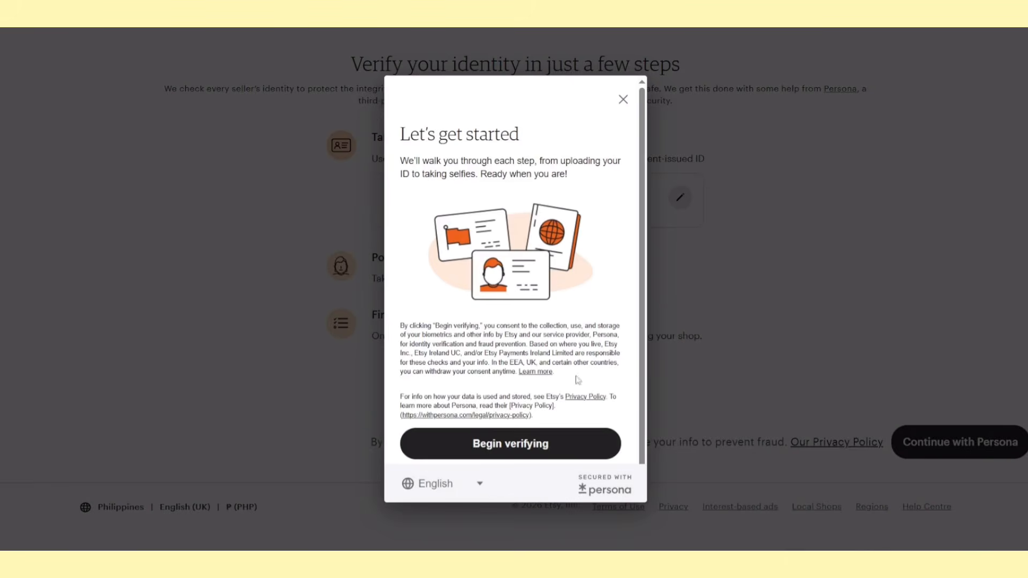
scroll(578, 380, down, 1)
click(546, 435)
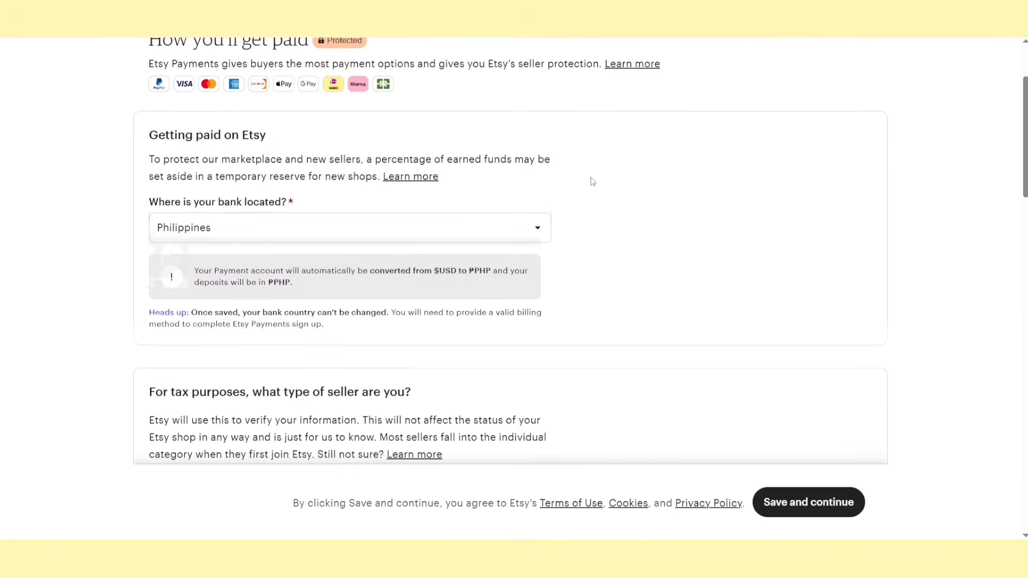
Review the seller type, date of birth, TIN and taxpayer address sections of the payment setup form
scroll(589, 178, down, 10)
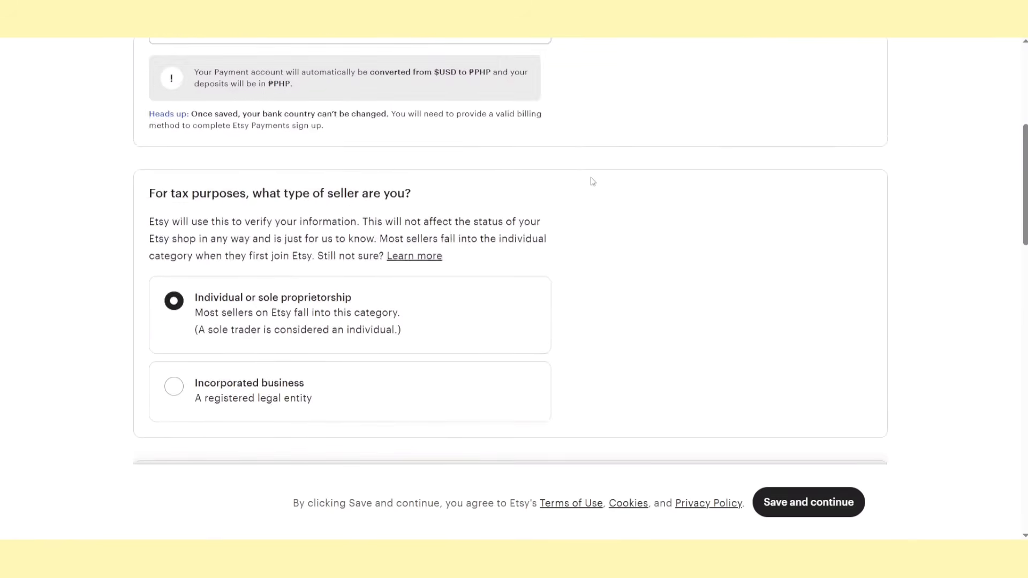
scroll(593, 182, down, 10)
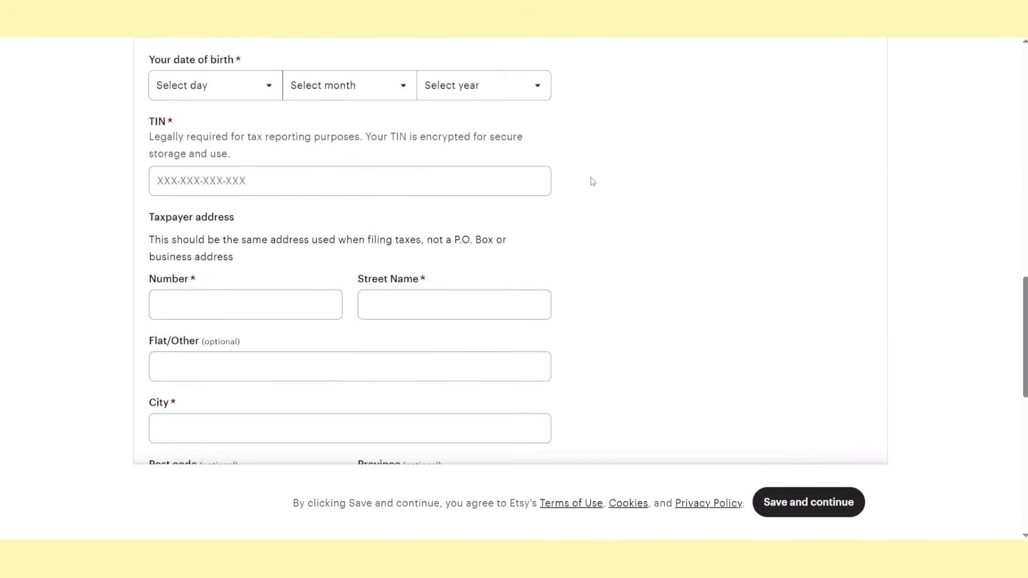
scroll(593, 181, down, 10)
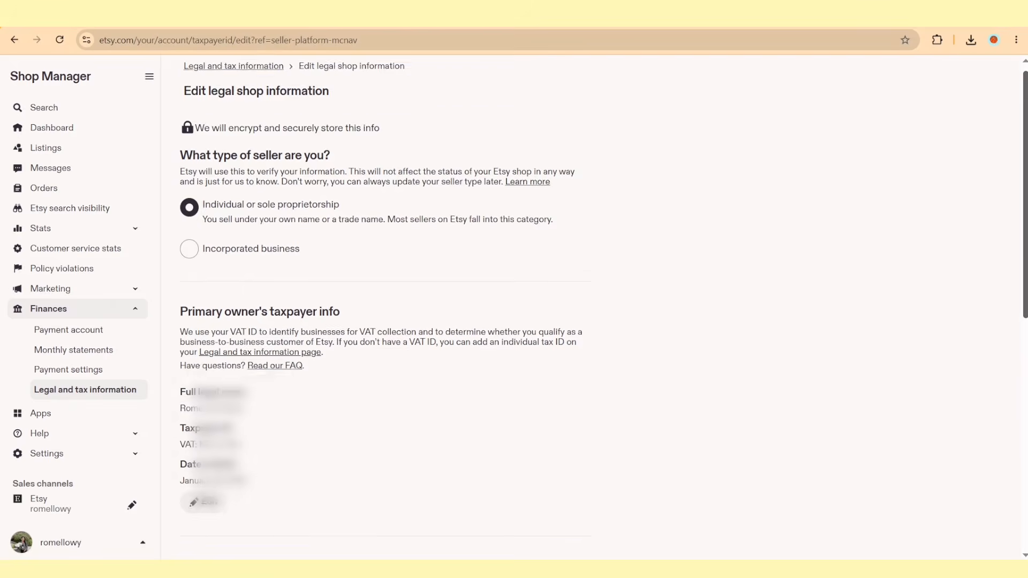
Review the shop's legal and tax information and view the billing section of the payment settings
scroll(1025, 150, down, 2)
drag(1024, 151, 994, 355)
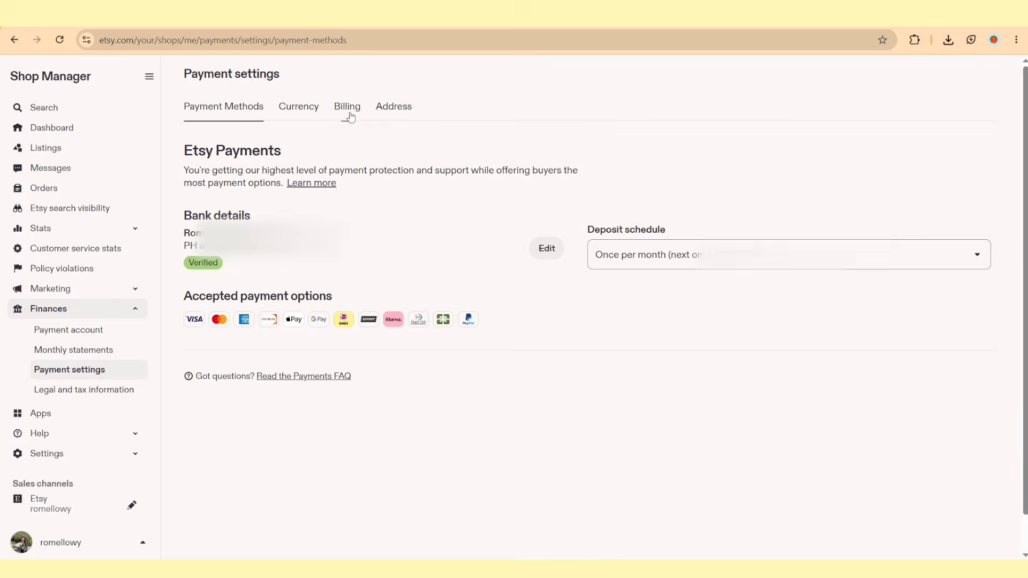
click(349, 110)
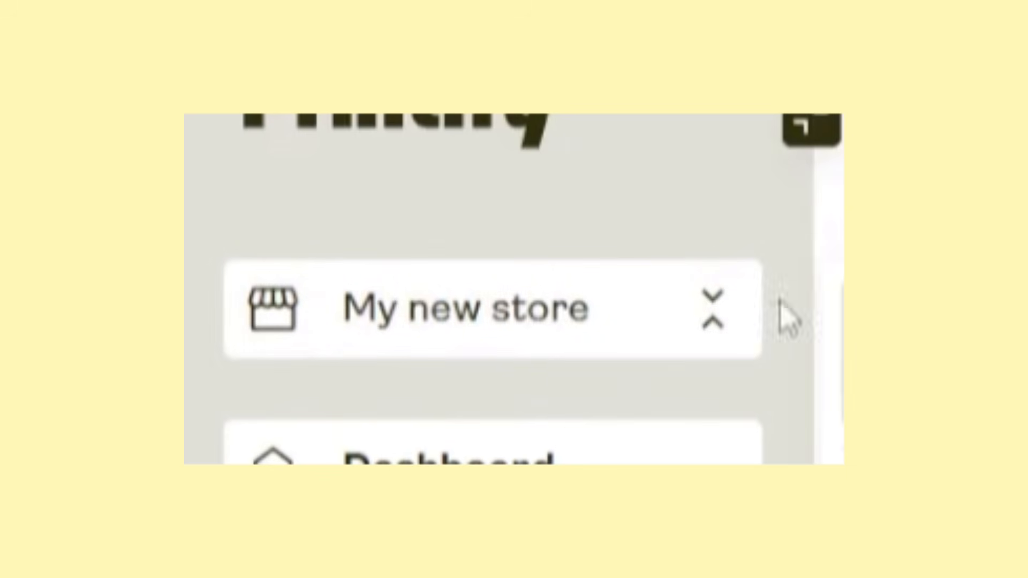
Switch to Printify, start adding a new store and choose Etsy as the sales channel to connect
click(86, 133)
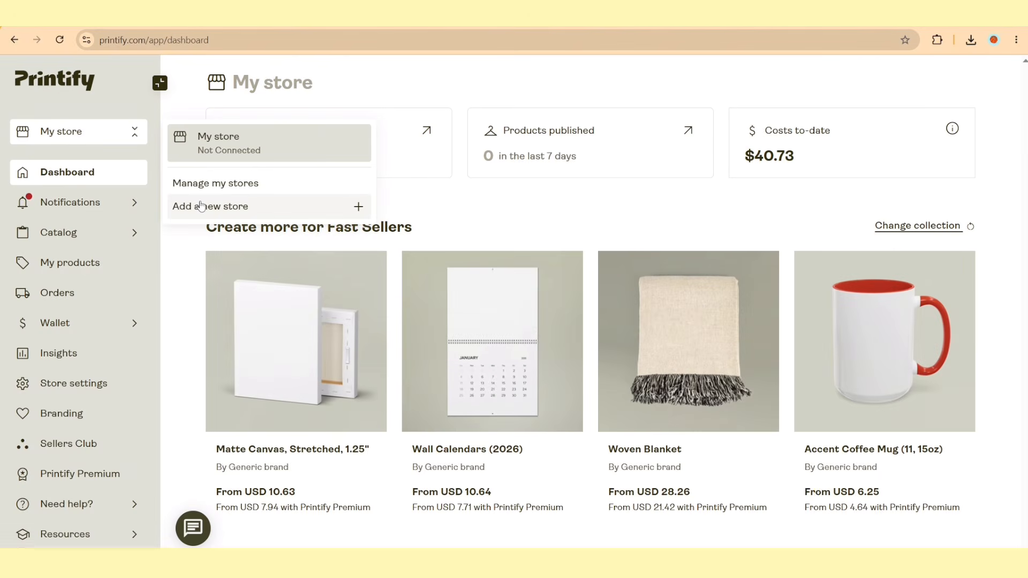
click(201, 206)
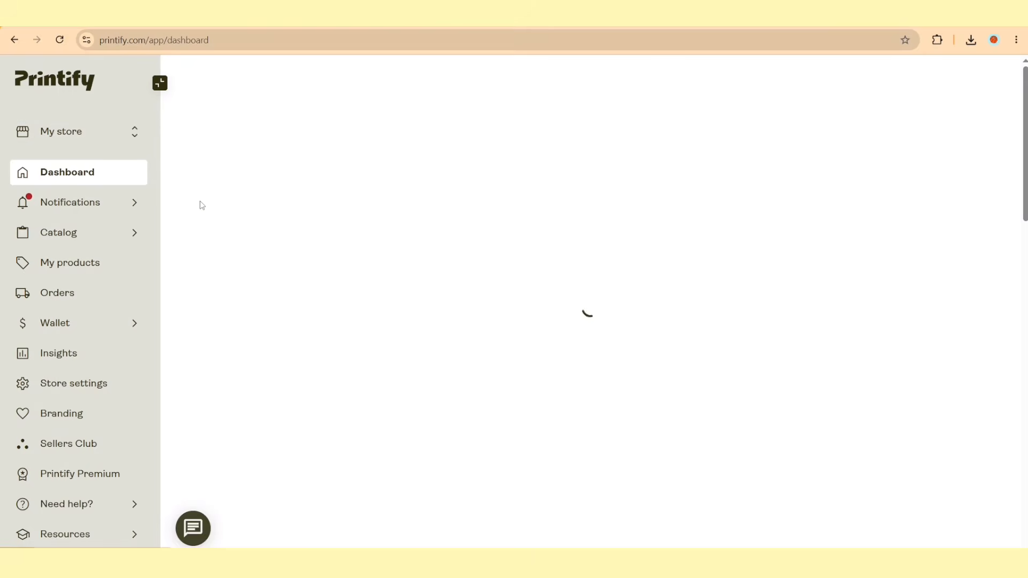
scroll(221, 140, down, 1)
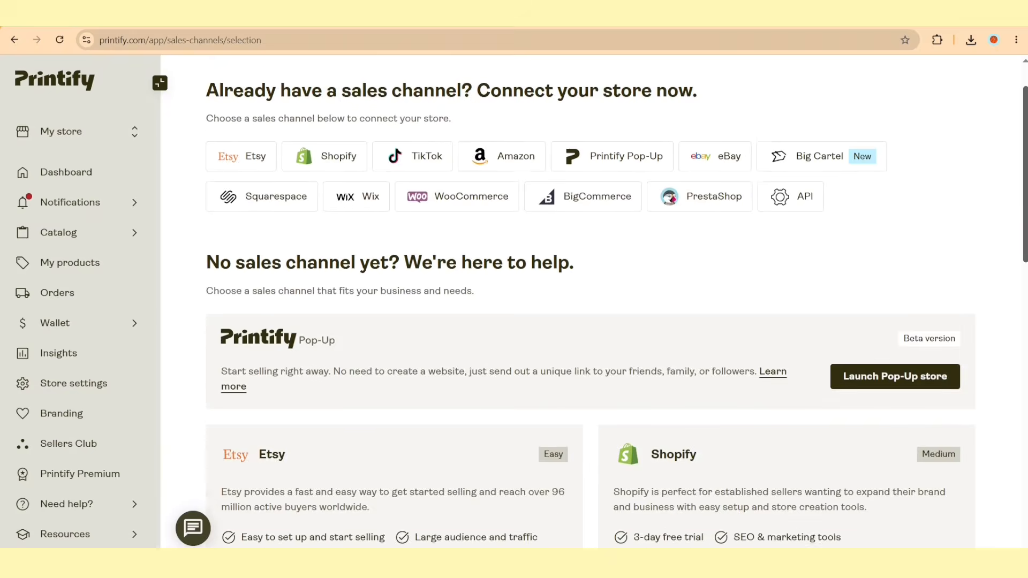
scroll(994, 297, down, 5)
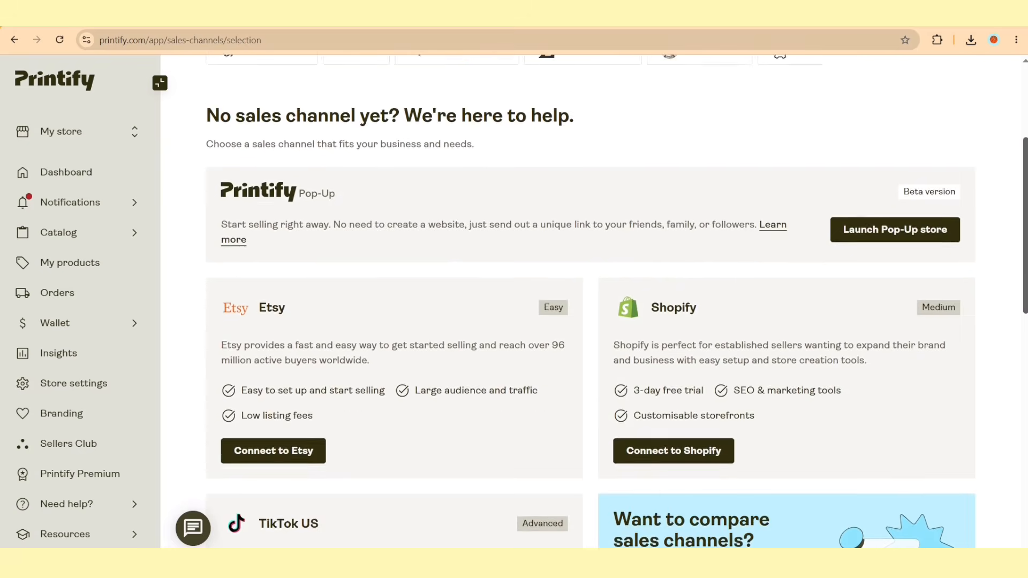
scroll(592, 204, down, 1)
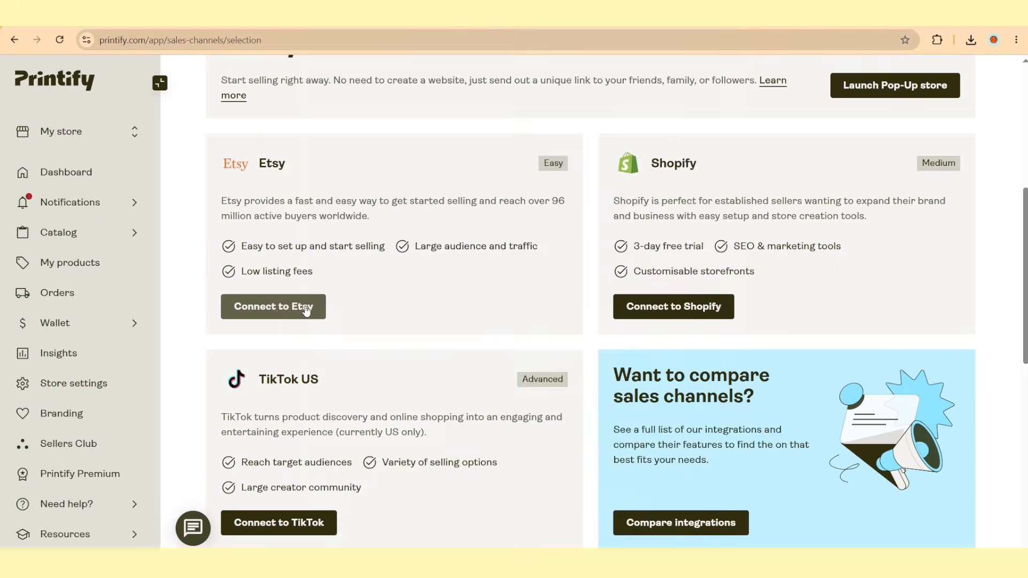
click(307, 308)
Sign in to Etsy with the shop's Google account and authorize the connection to Printify
click(534, 395)
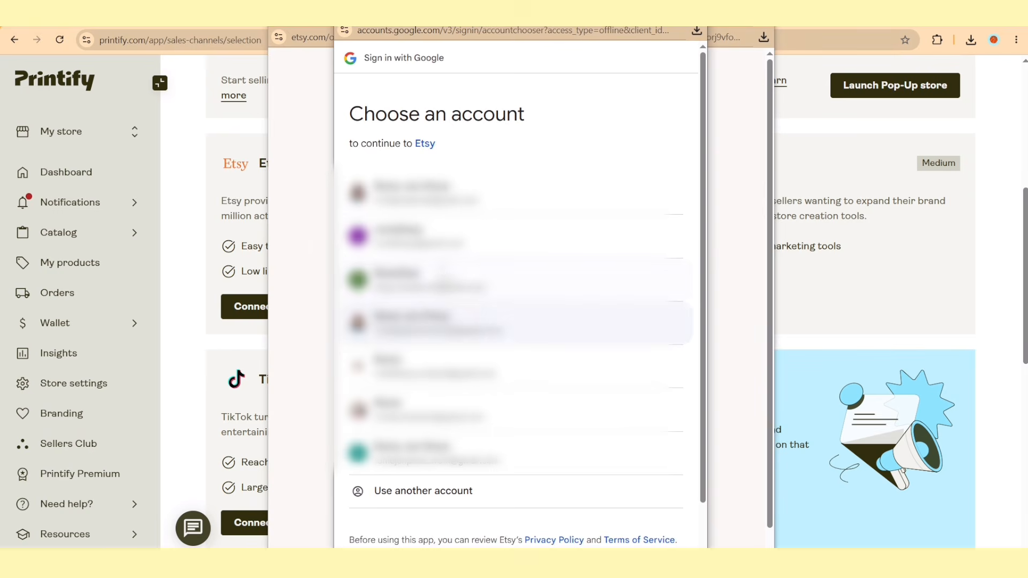
click(453, 245)
click(560, 292)
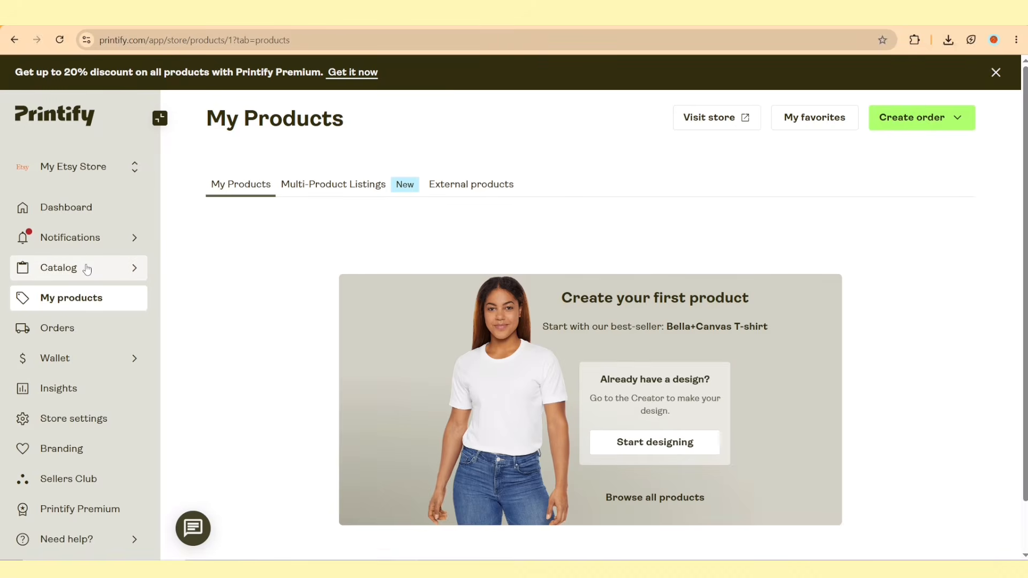
Open the product catalog and browse the tumbler, tote bag and Home and Living products
click(88, 268)
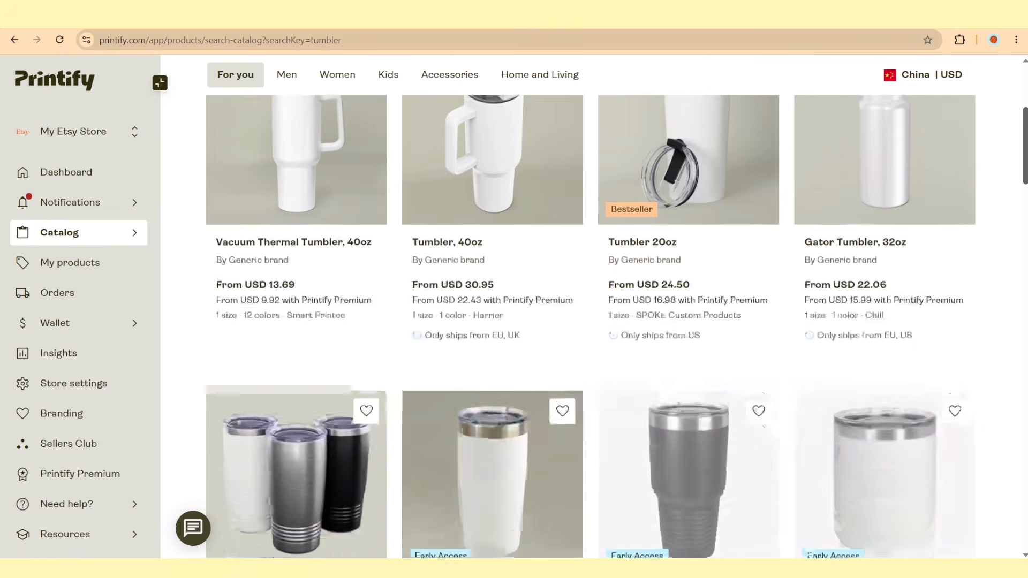
scroll(589, 321, down, 2)
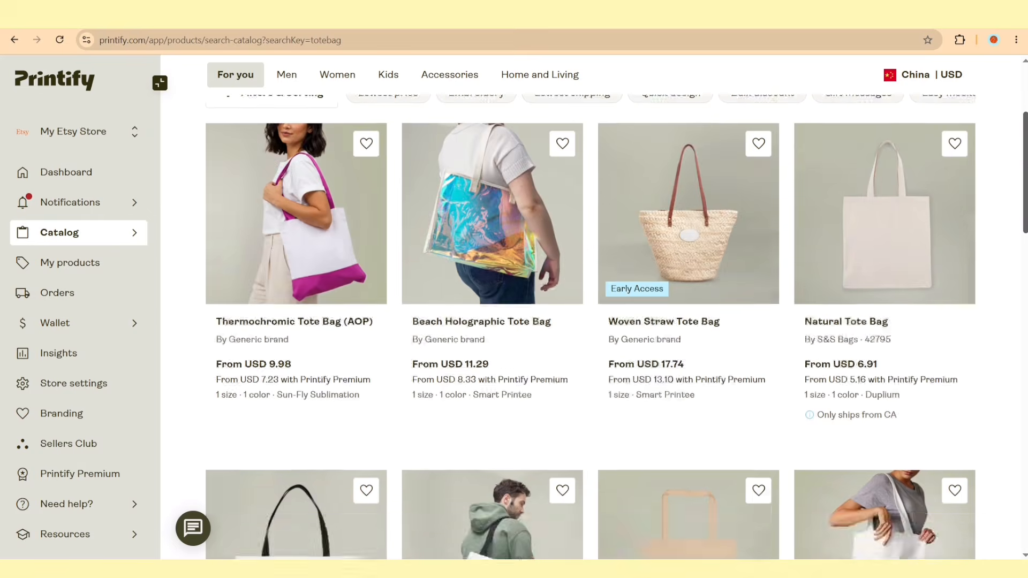
scroll(588, 322, down, 5)
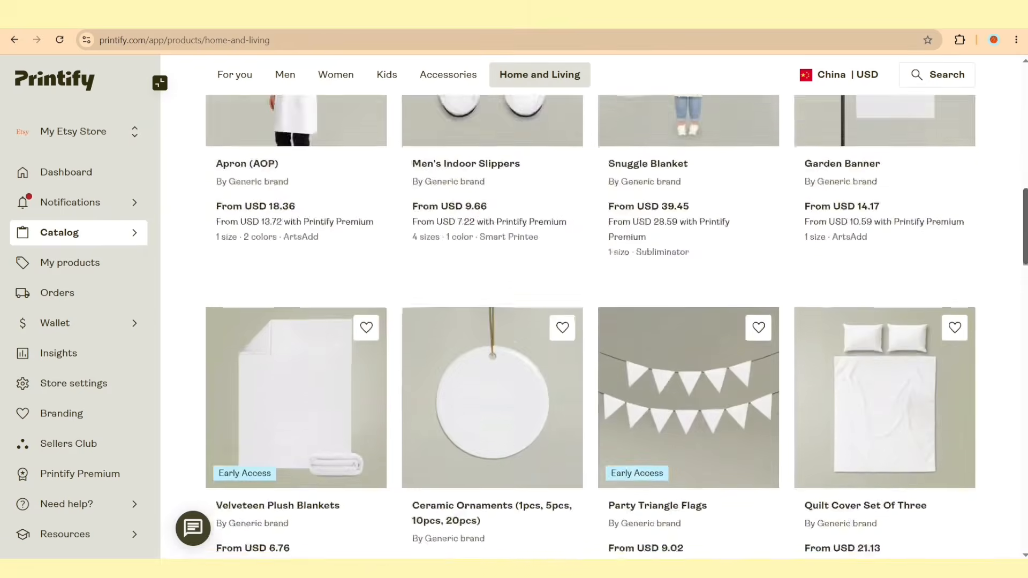
scroll(589, 322, down, 3)
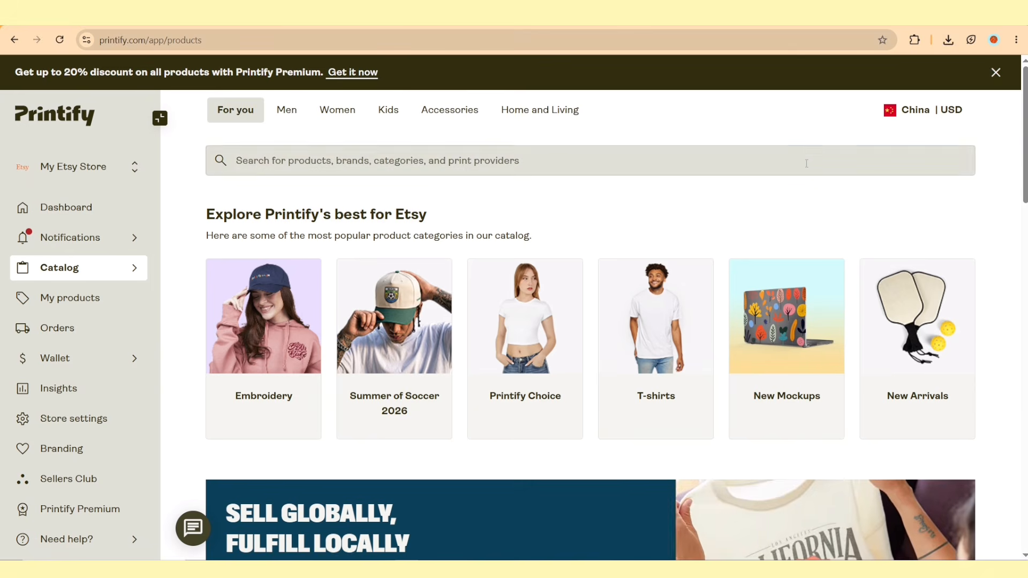
Search the catalog for "Tumbler" and open the Vacuum Thermal Tumbler, 40oz
click(816, 157)
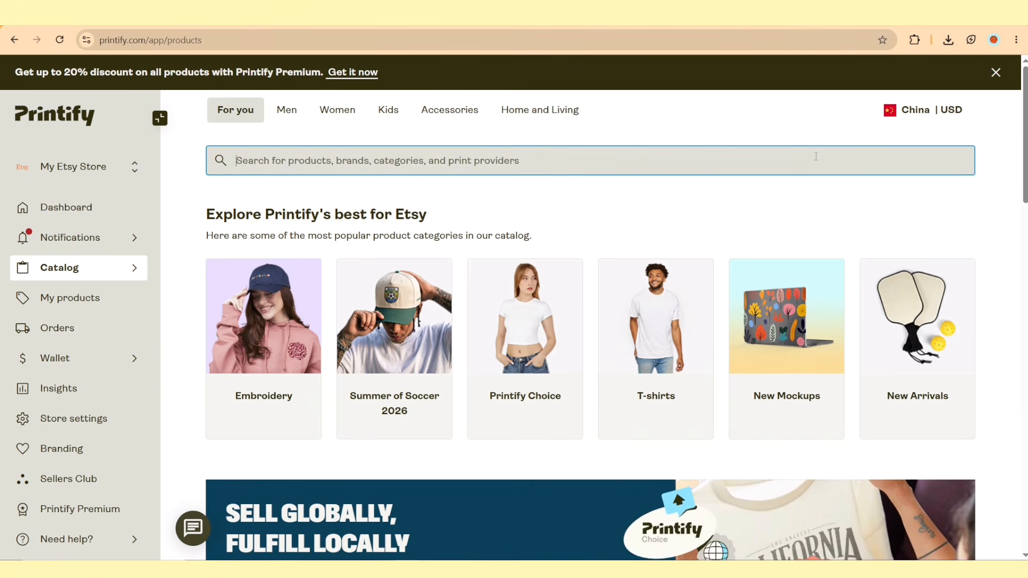
text(Tumbler)
key(Return)
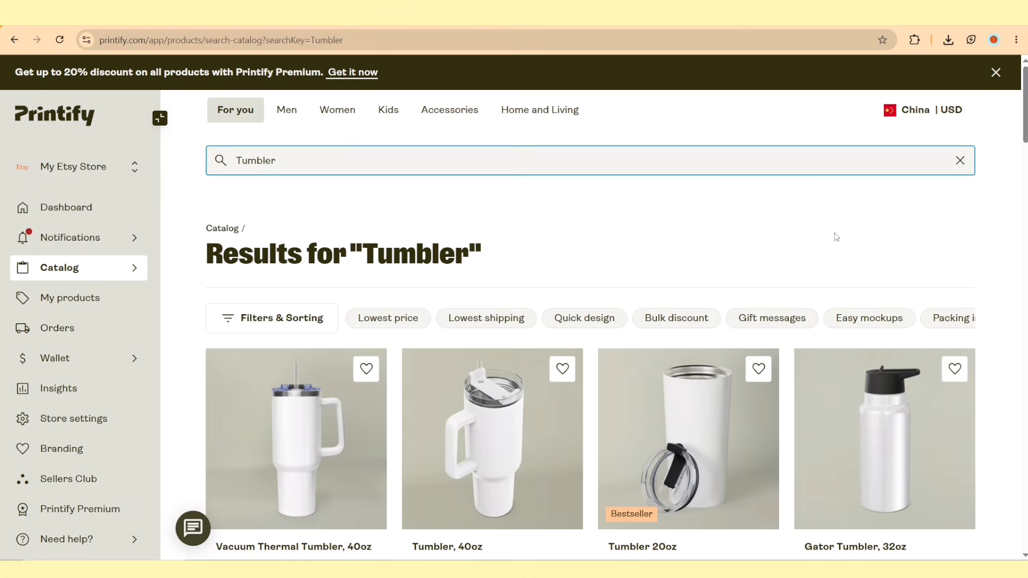
scroll(1000, 252, down, 1)
scroll(976, 420, down, 1)
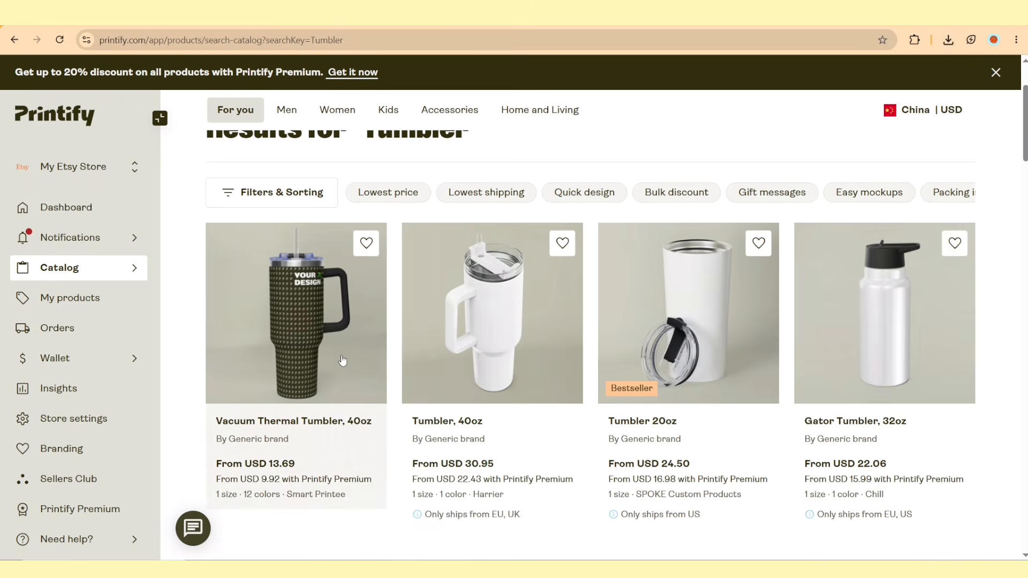
click(325, 359)
Apply China as the ships-from location with USD as currency, and start designing the tumbler with Smart Printee
click(833, 112)
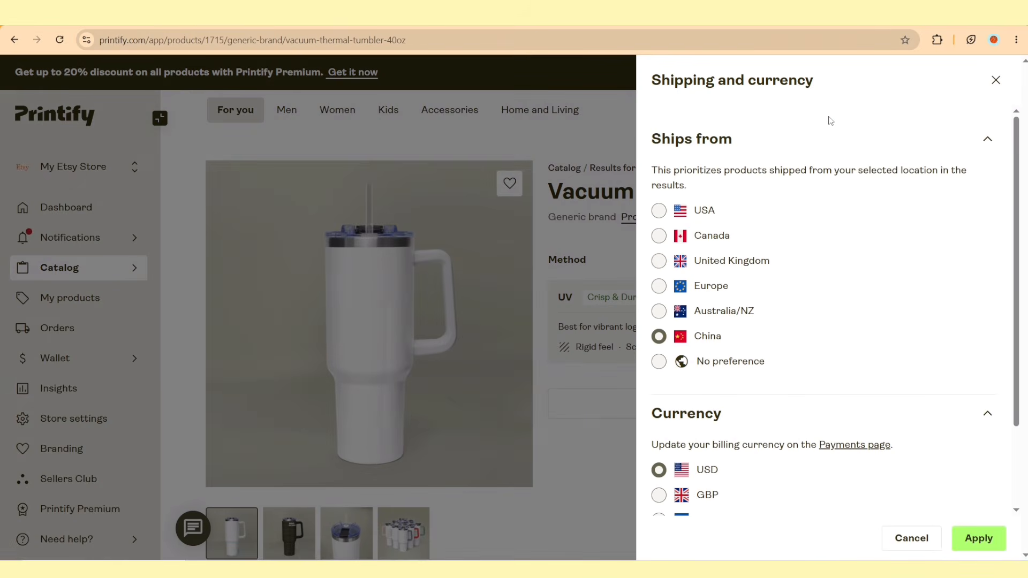
click(979, 538)
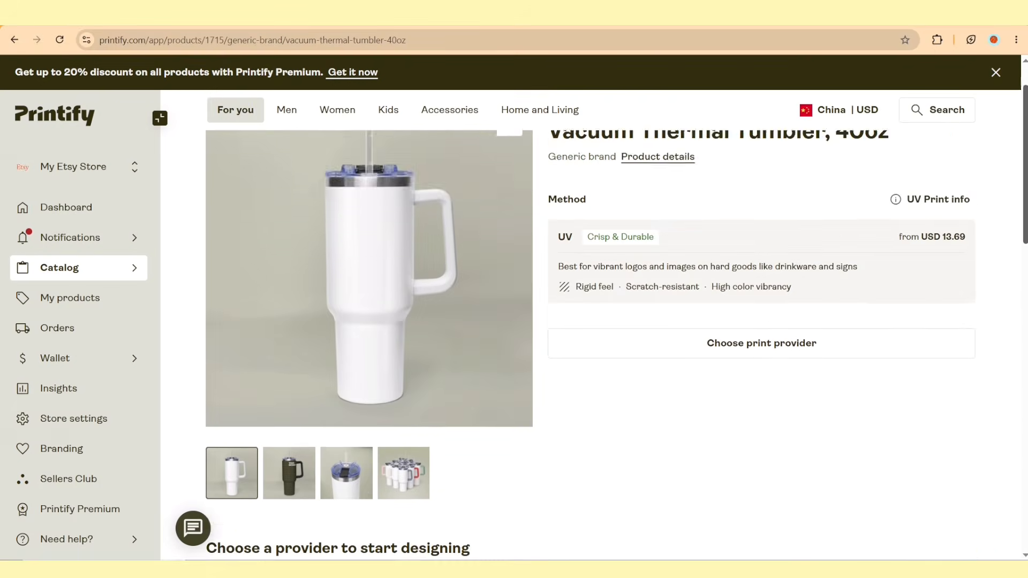
scroll(589, 321, down, 10)
scroll(900, 214, down, 2)
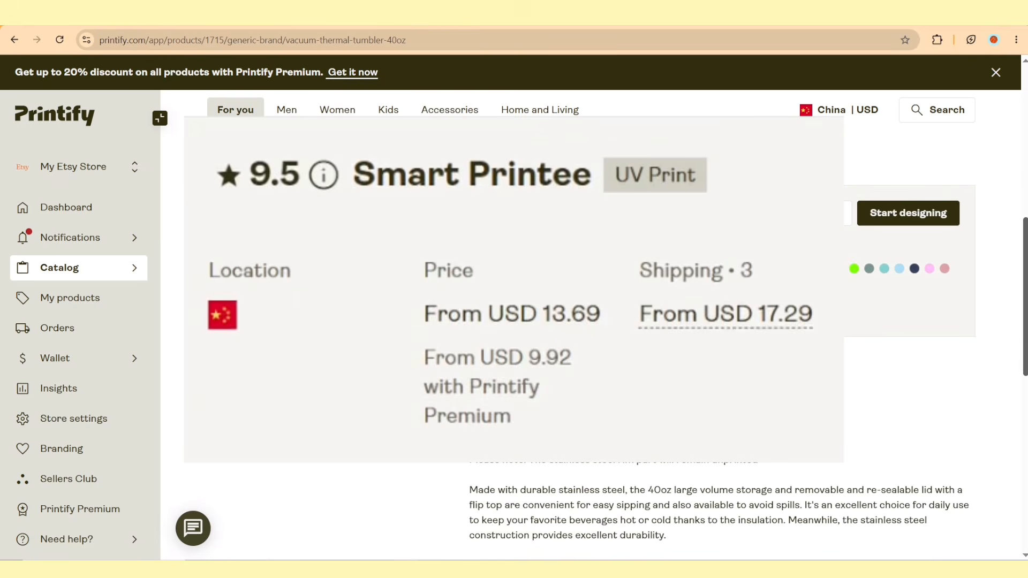
click(897, 183)
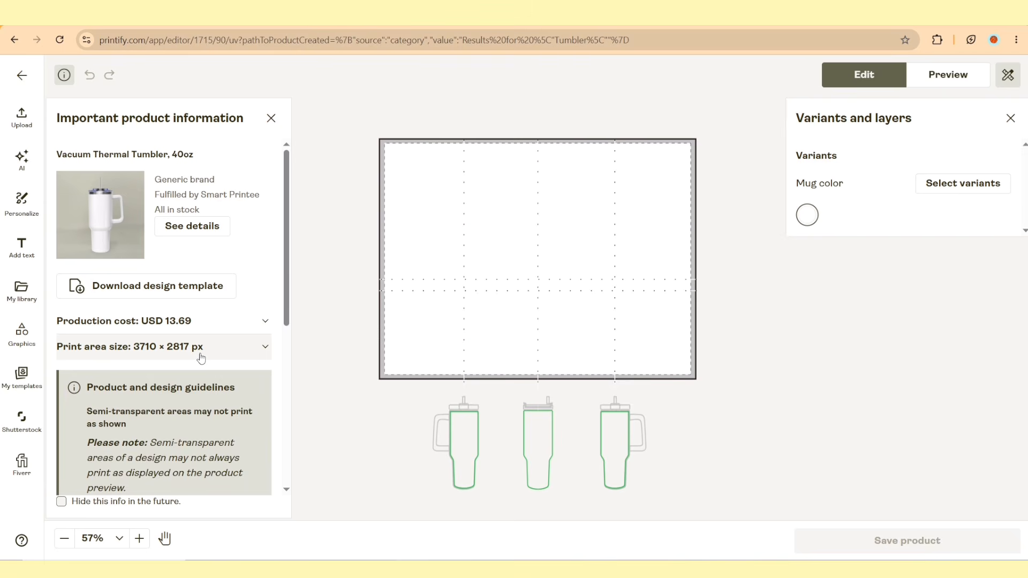
Examine the tumbler's print area size details in the product information
click(201, 358)
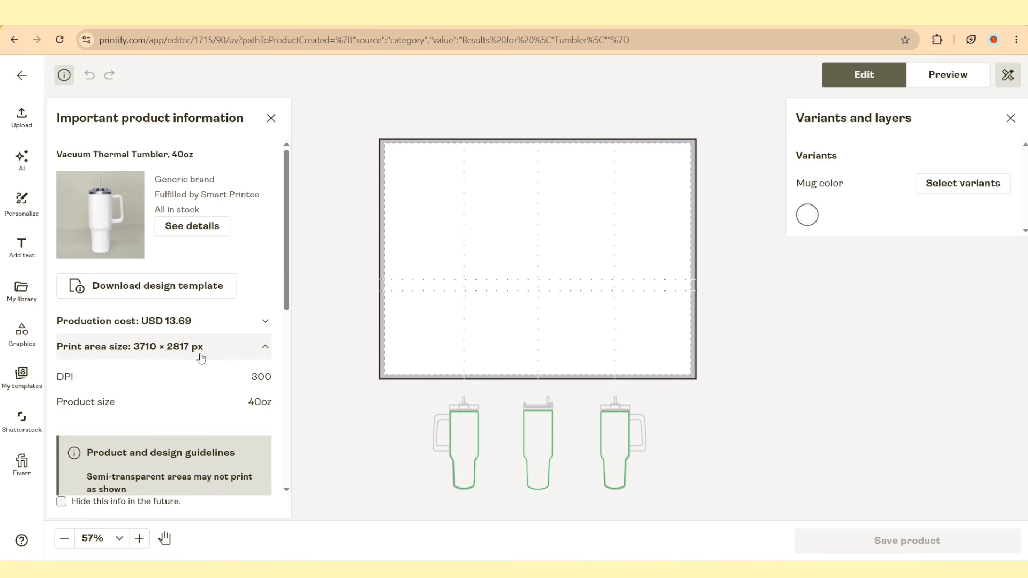
click(260, 358)
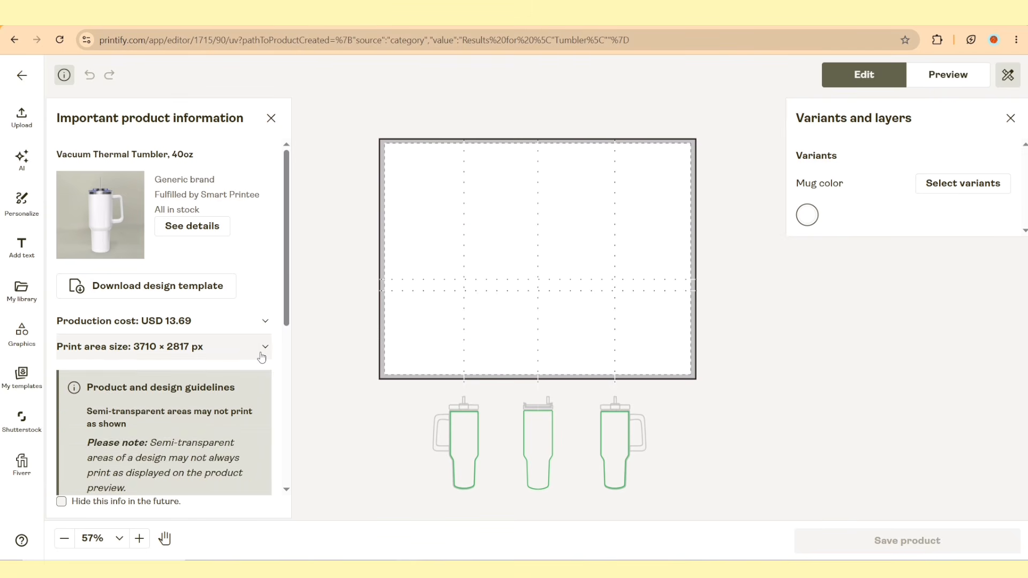
click(258, 359)
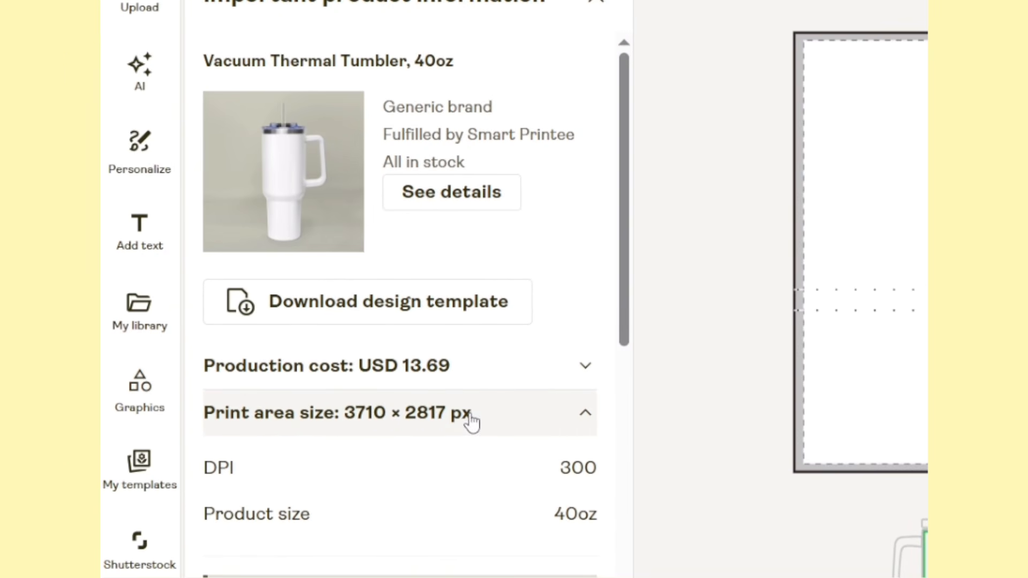
click(439, 431)
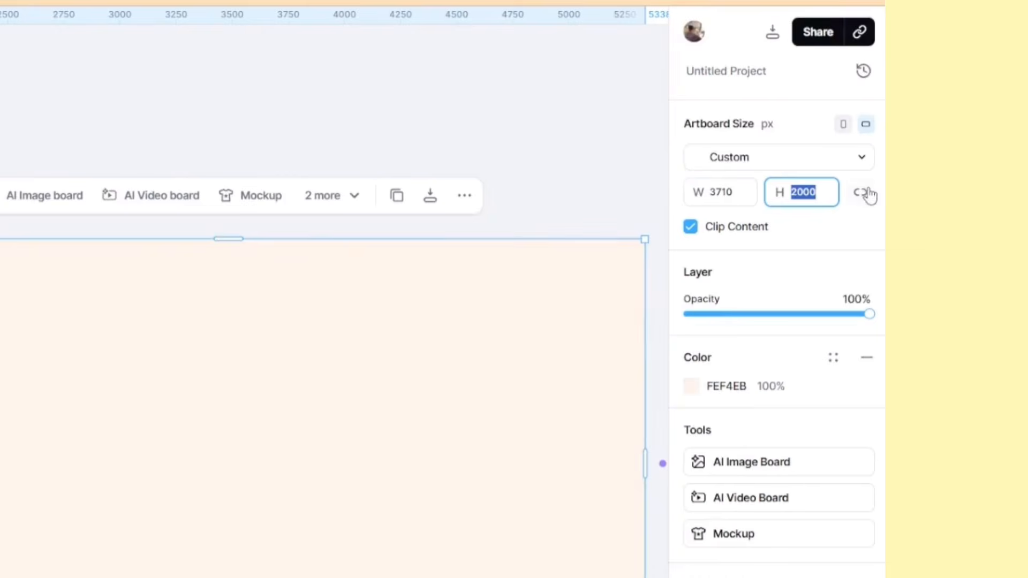
In the Kittl project, set the artboard height to 2817 px
text(2817)
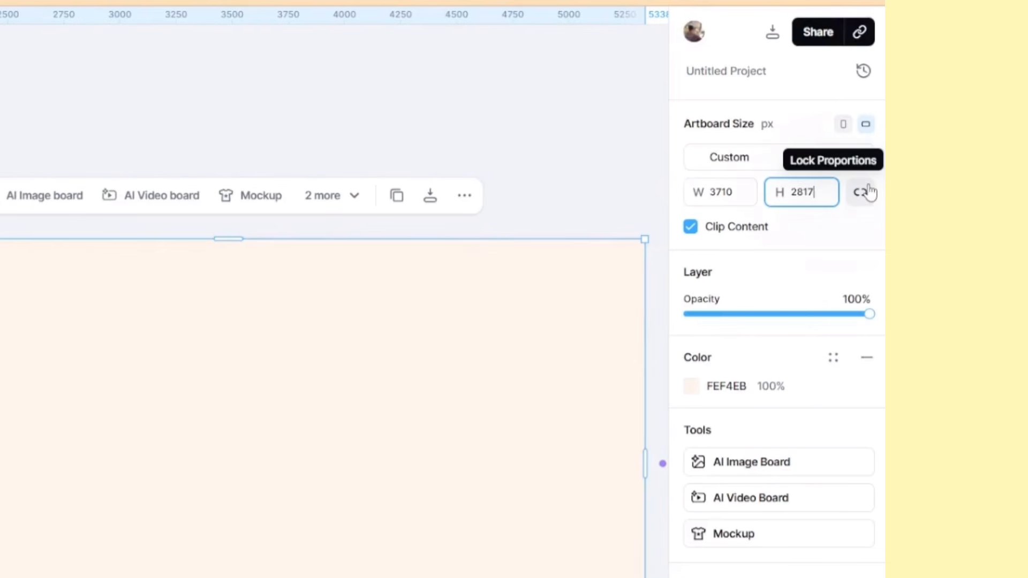
key(Return)
scroll(358, 357, down, 2)
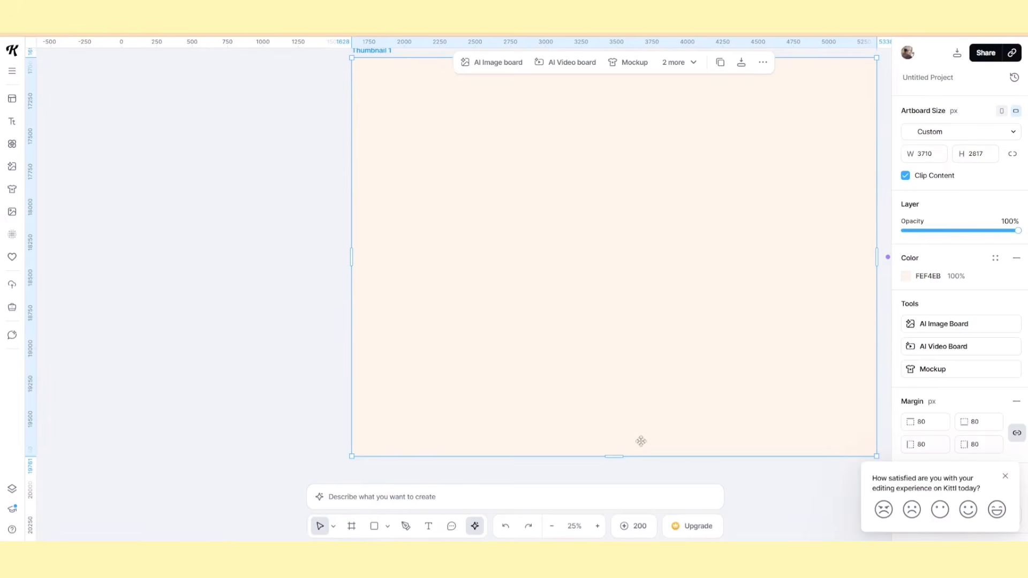
Move the three-tomato image onto the artboard and scale it down to nearly the artboard's width, about 3670 px
click(551, 526)
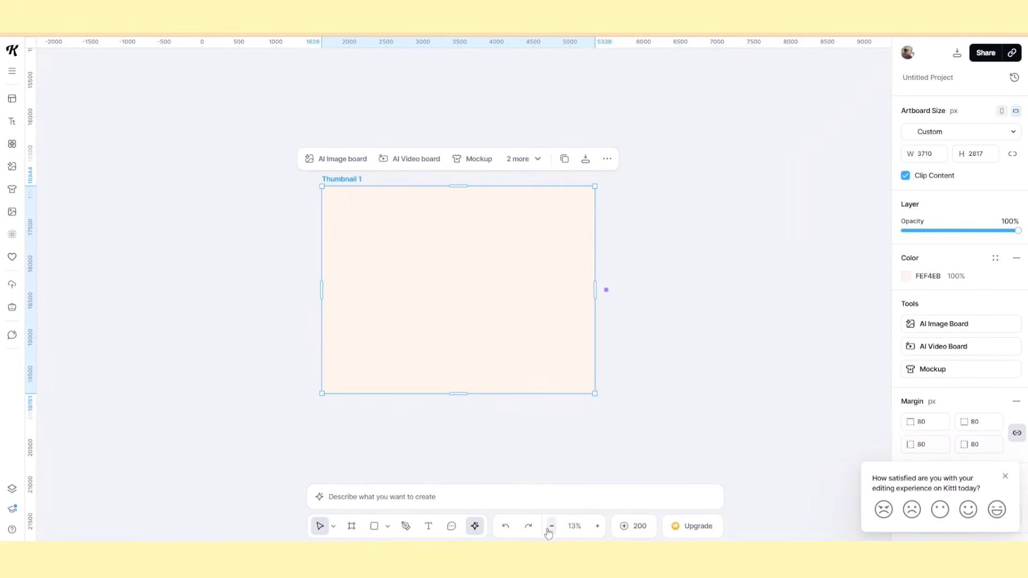
click(647, 209)
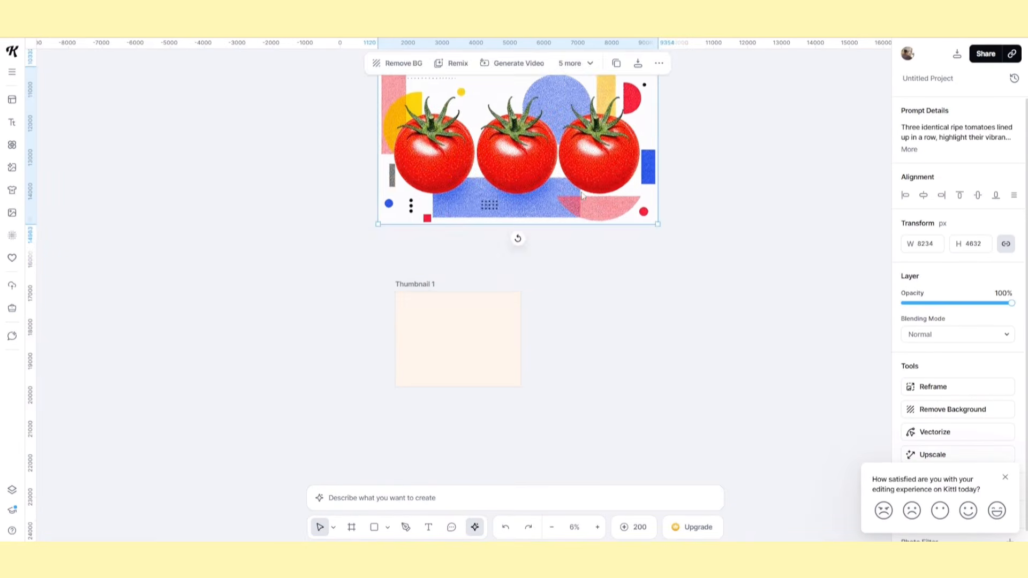
drag(583, 195, 601, 420)
drag(676, 450, 511, 383)
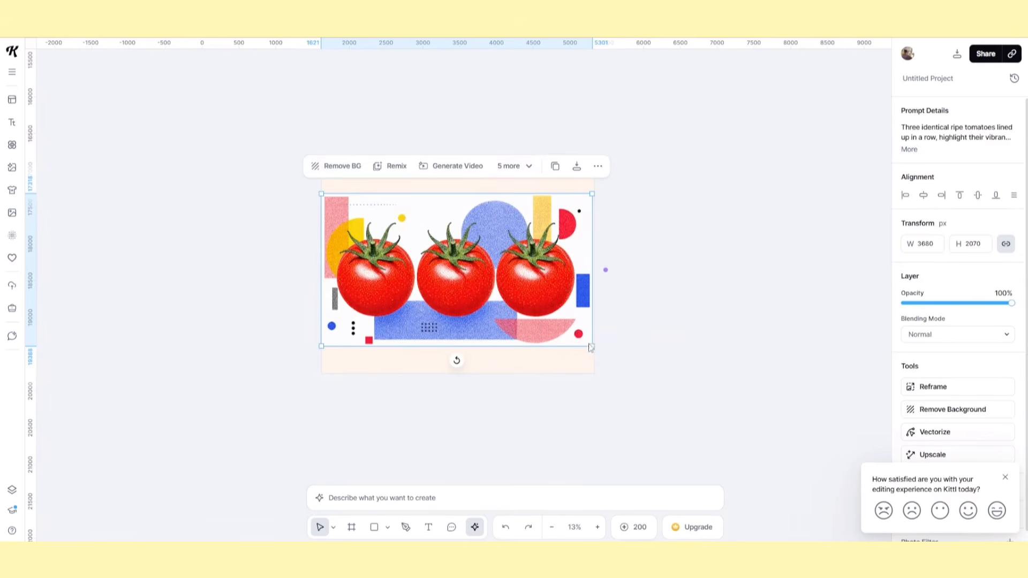
click(557, 362)
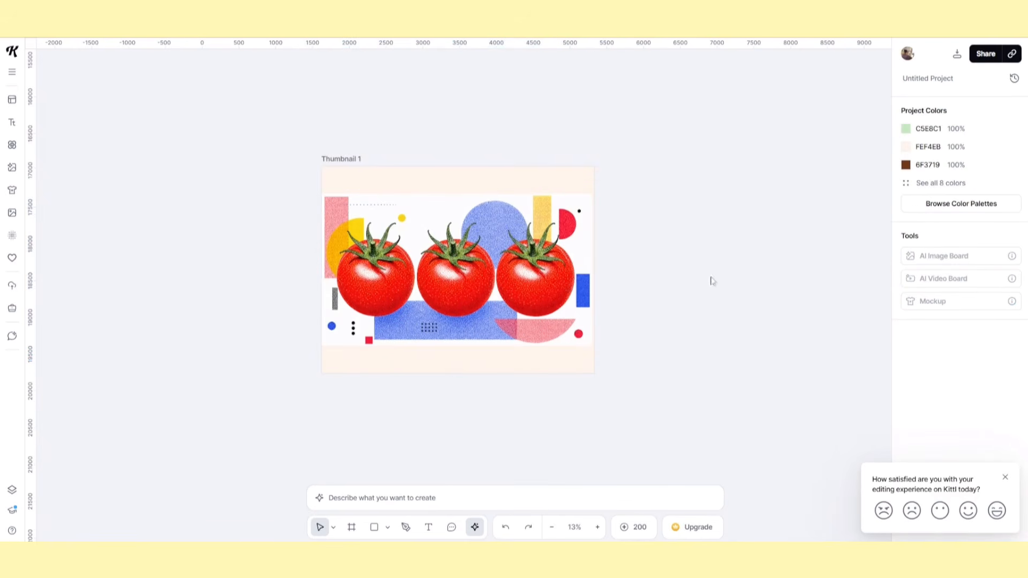
Change the artboard's cream background color FEF4EB to white, FFFFFF
click(905, 147)
click(766, 391)
click(578, 103)
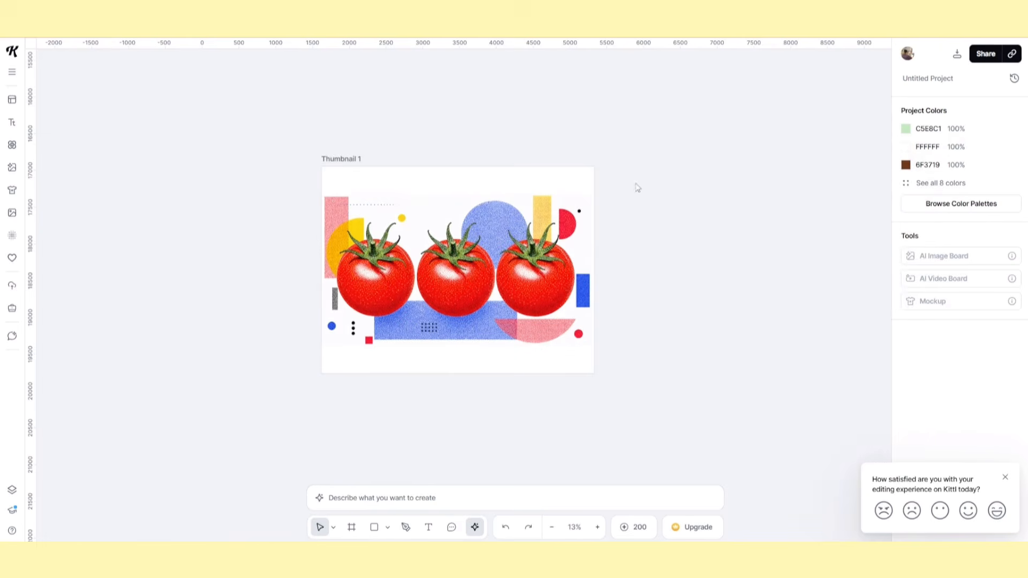
Enlarge the tomato image slightly to span the artboard's full width and nudge it down a little
click(601, 268)
click(589, 199)
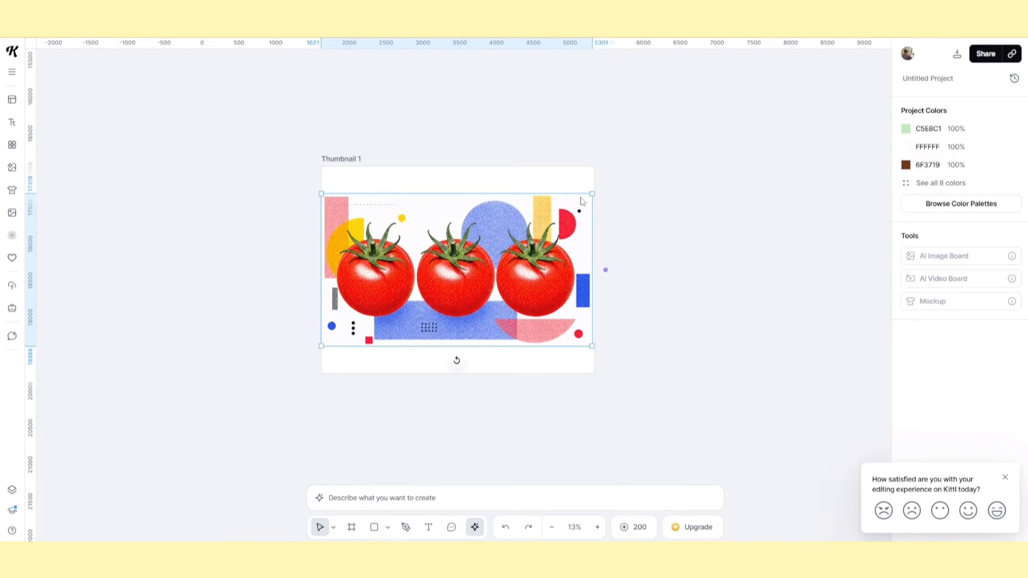
drag(592, 196, 595, 193)
click(621, 232)
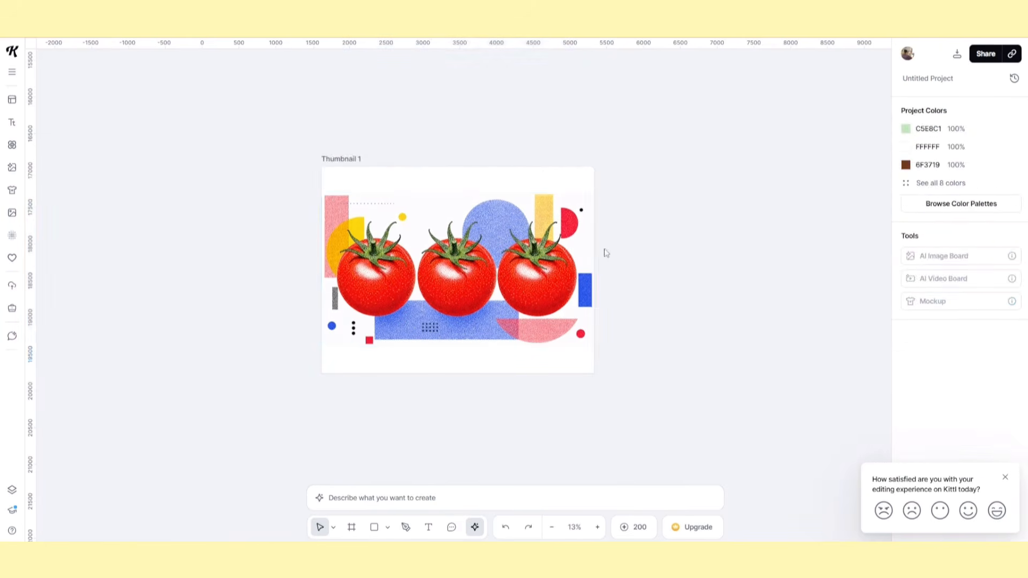
click(557, 272)
drag(532, 272, 531, 274)
click(643, 249)
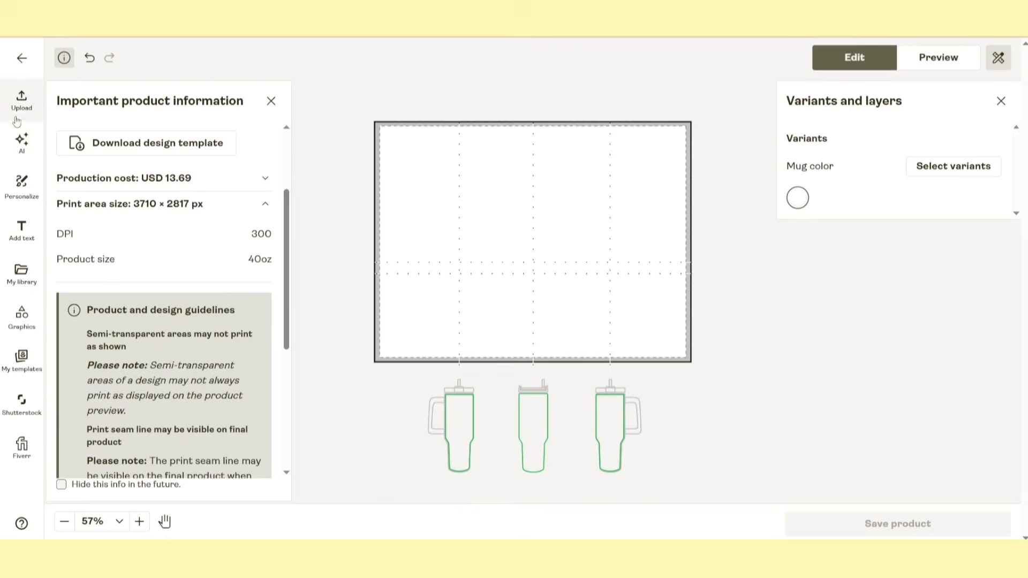
Switch to the Printify product editor and upload the exported three-tomato design from the device
click(22, 100)
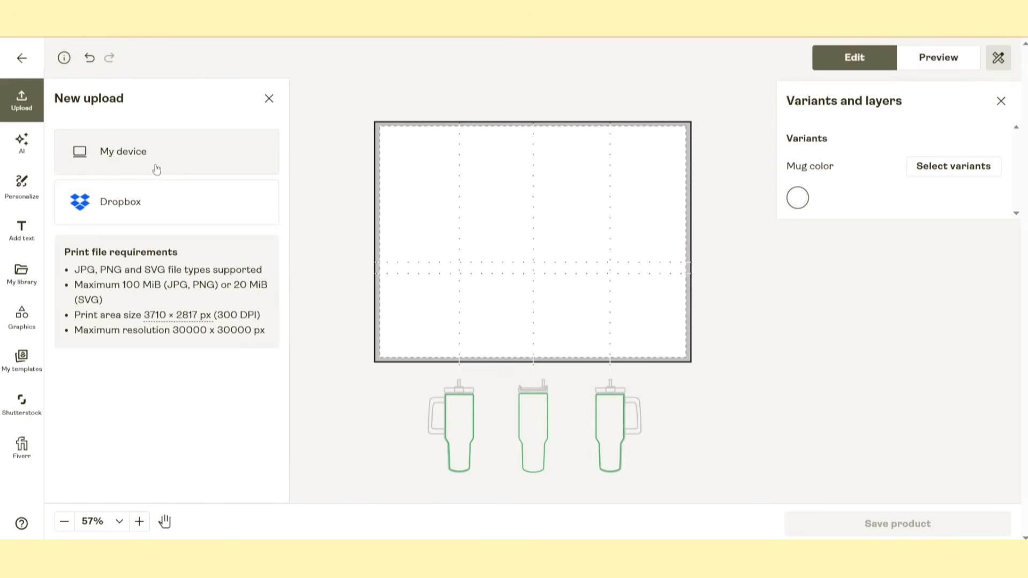
click(171, 152)
double_click(212, 92)
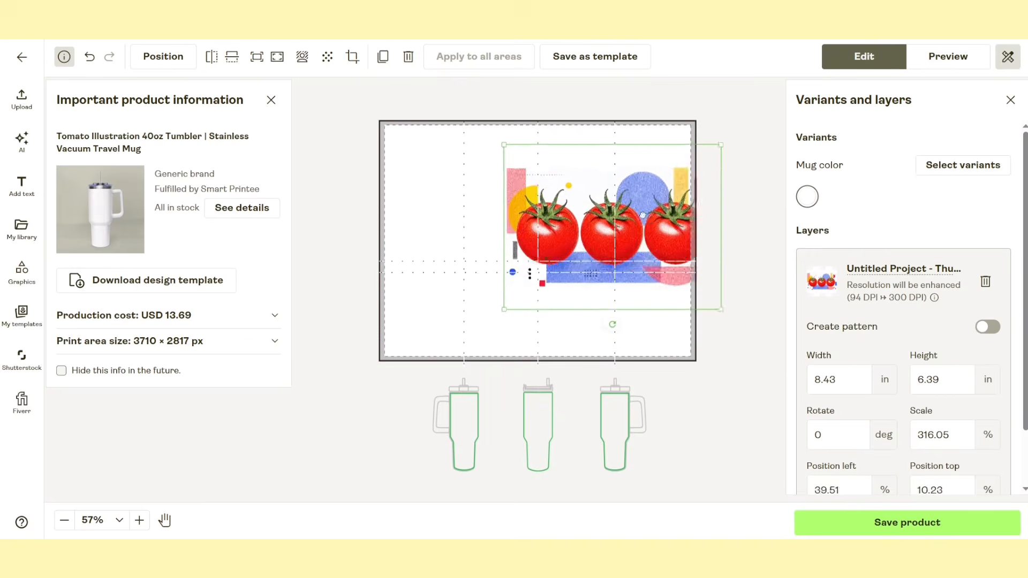
Align the tomato design with the upper corner of the tumbler's print area and enlarge it to span the full area
drag(612, 227, 492, 207)
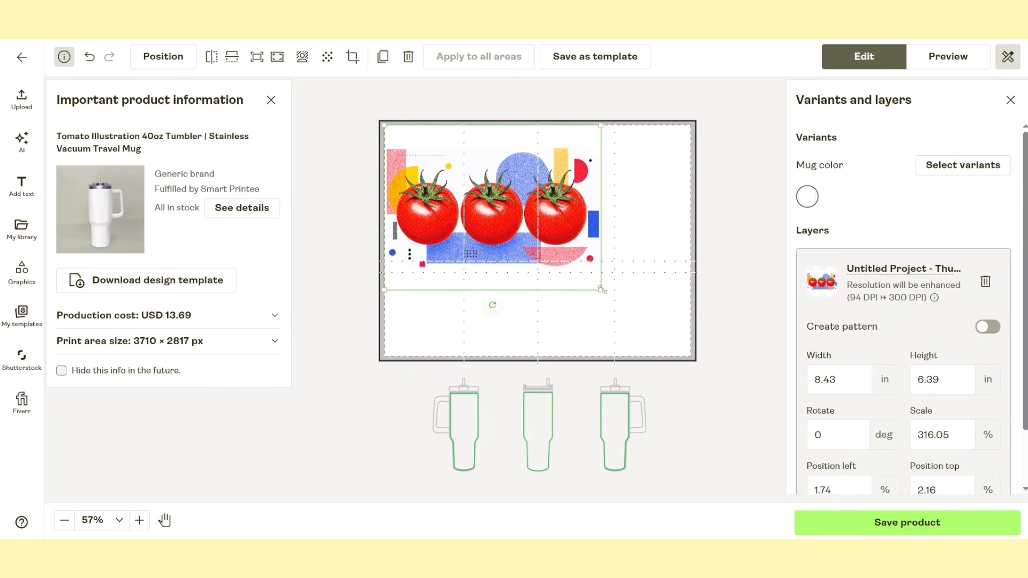
drag(601, 289, 698, 342)
click(736, 244)
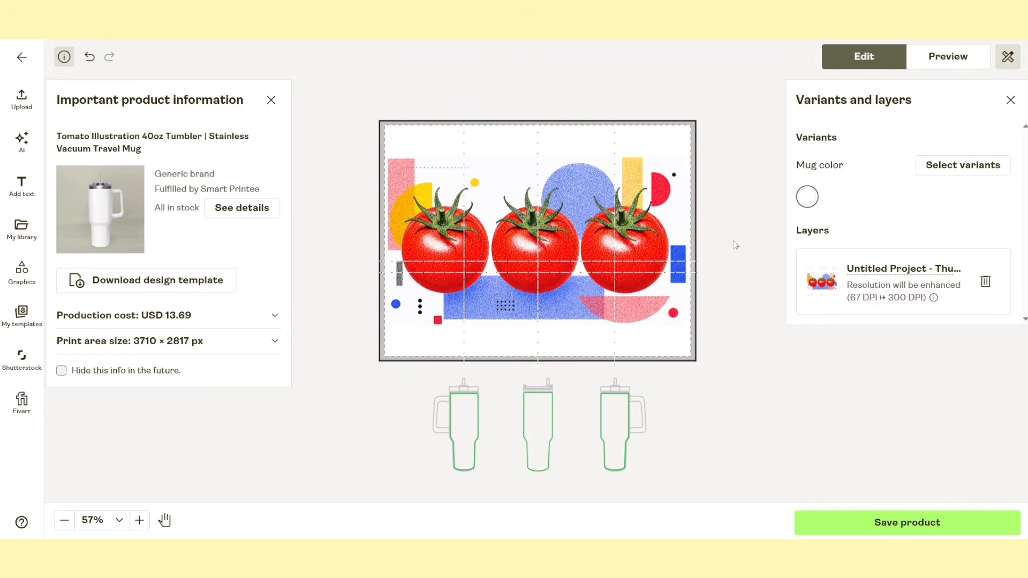
click(627, 191)
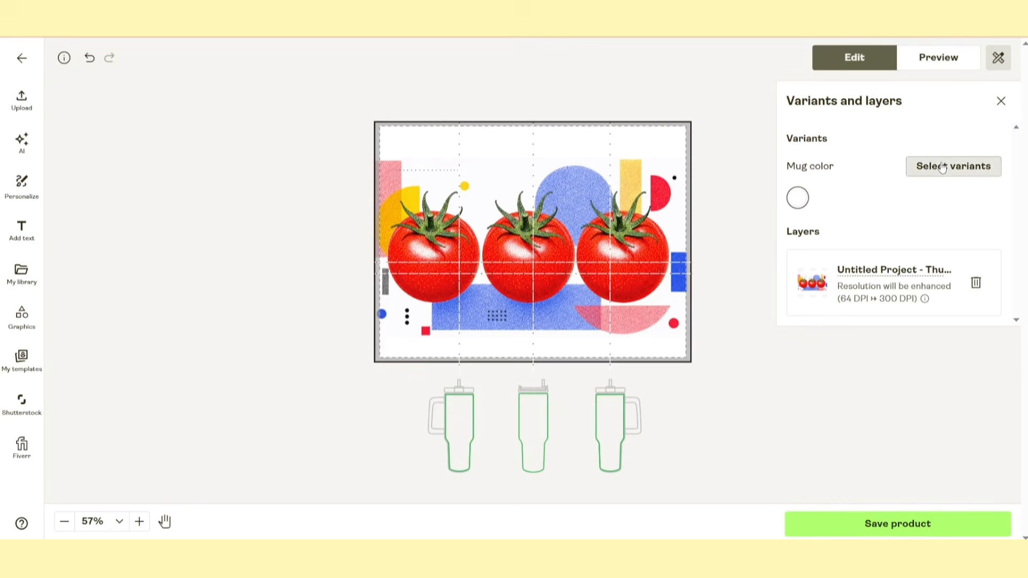
Add Light Blue and Pink to the product's mug color variants
click(943, 167)
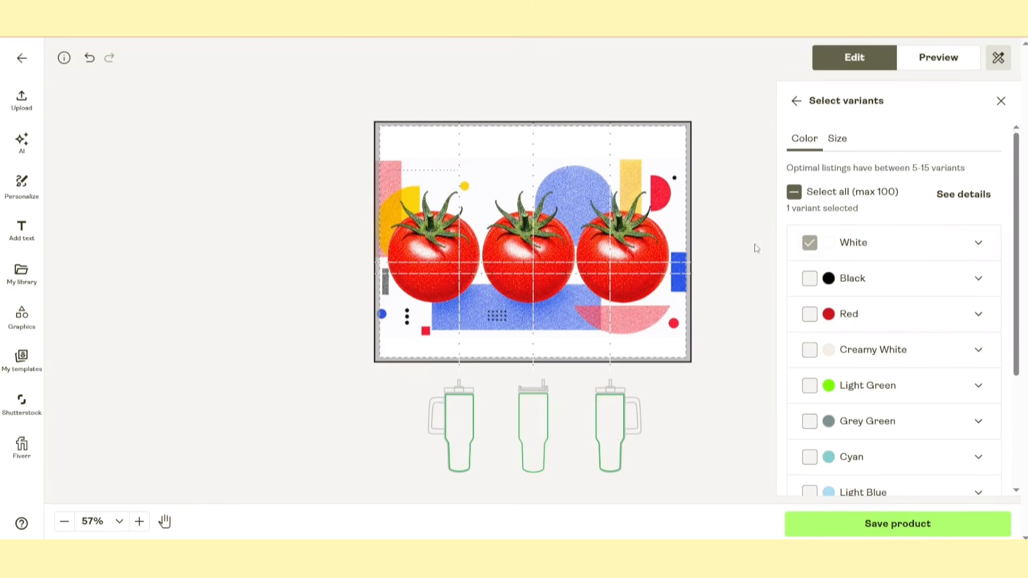
scroll(1009, 254, down, 5)
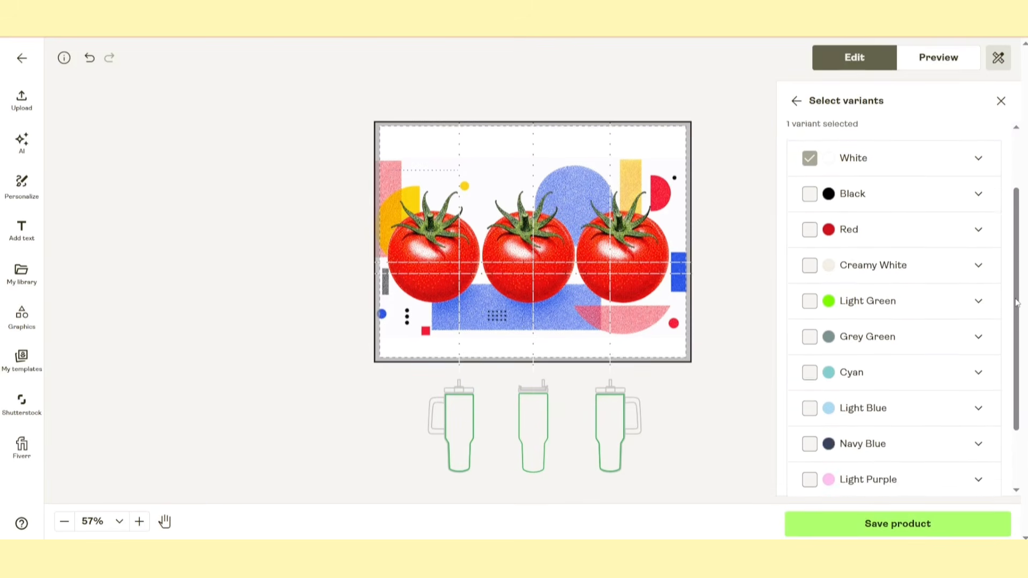
click(809, 355)
scroll(857, 386, down, 1)
click(809, 431)
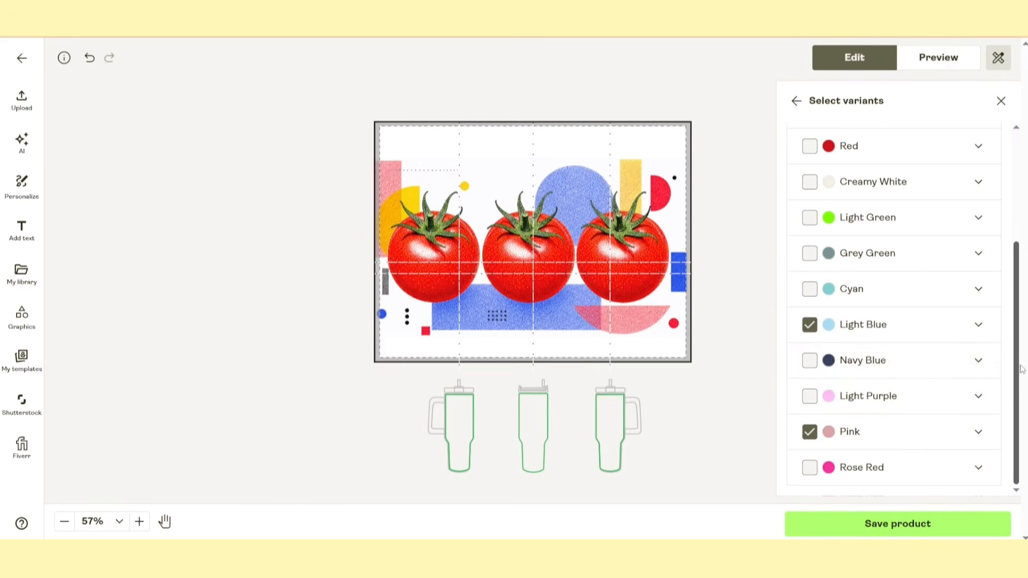
scroll(1016, 324, up, 3)
scroll(1016, 324, up, 2)
click(796, 101)
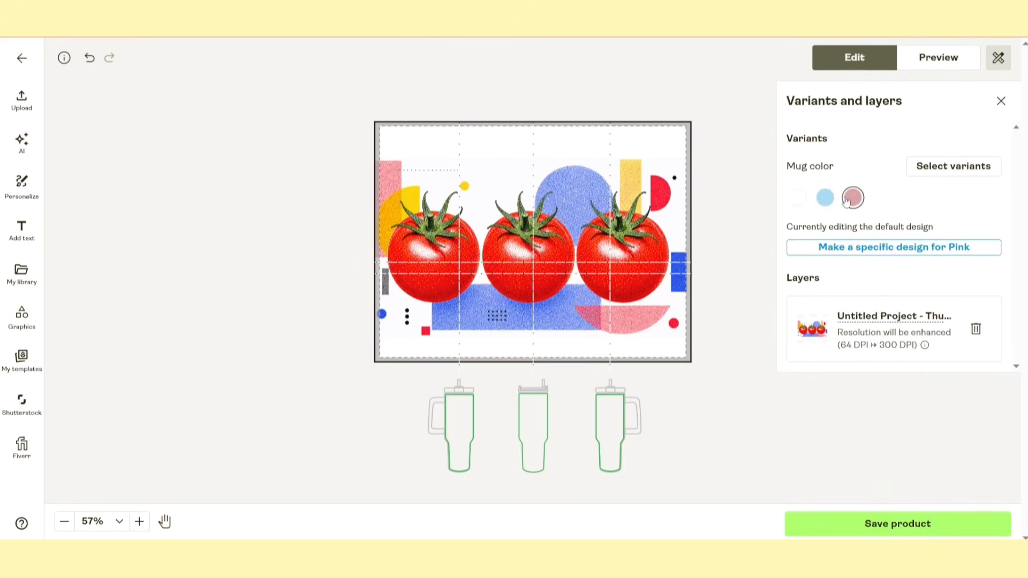
Preview the tumbler mockup in light blue and pink, checking the right and left views
click(947, 58)
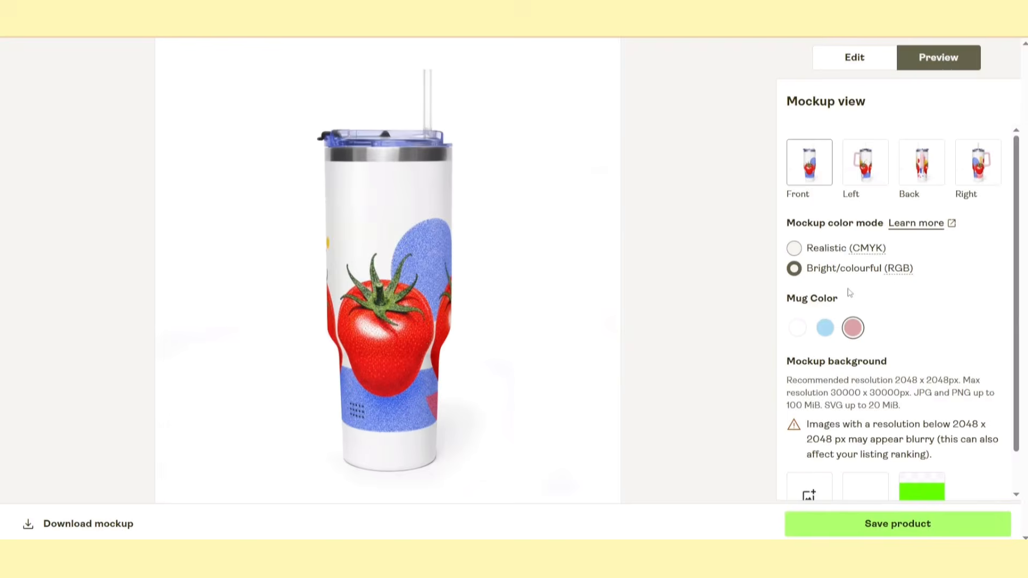
click(824, 328)
click(997, 159)
click(862, 328)
click(881, 162)
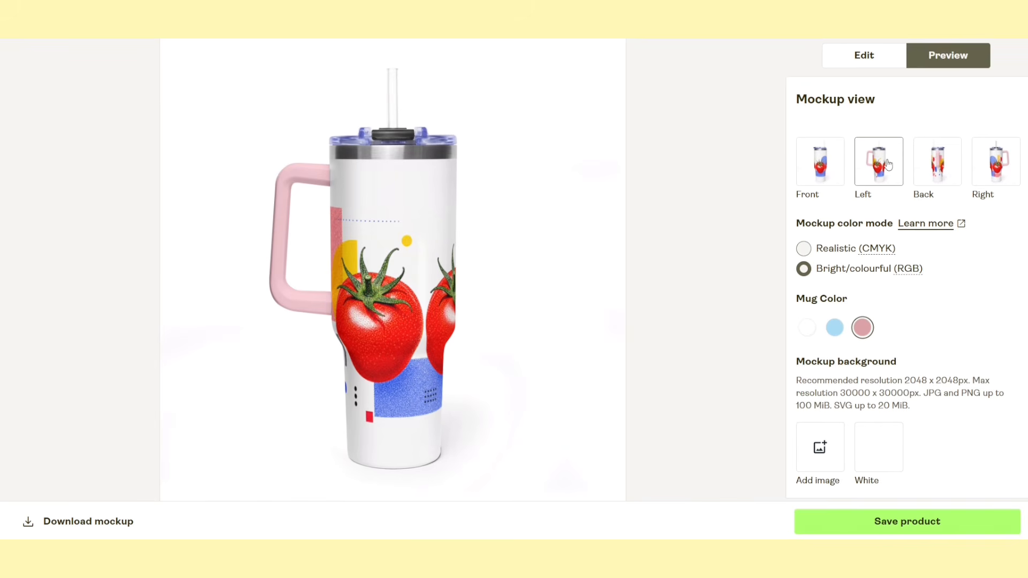
Add the cream arch image with orange stars as the mockup background and check the back and front views
click(813, 449)
double_click(214, 102)
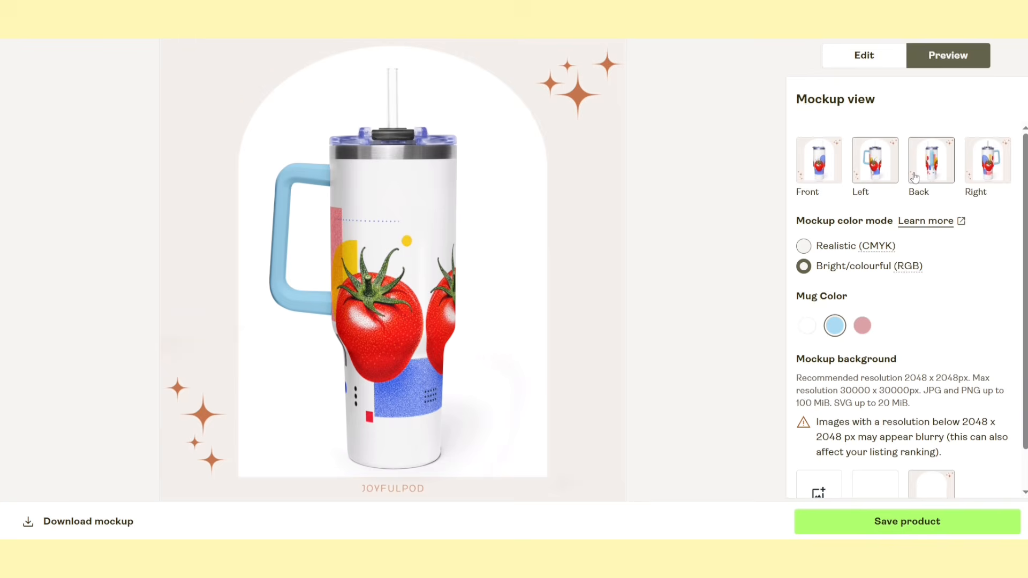
click(914, 177)
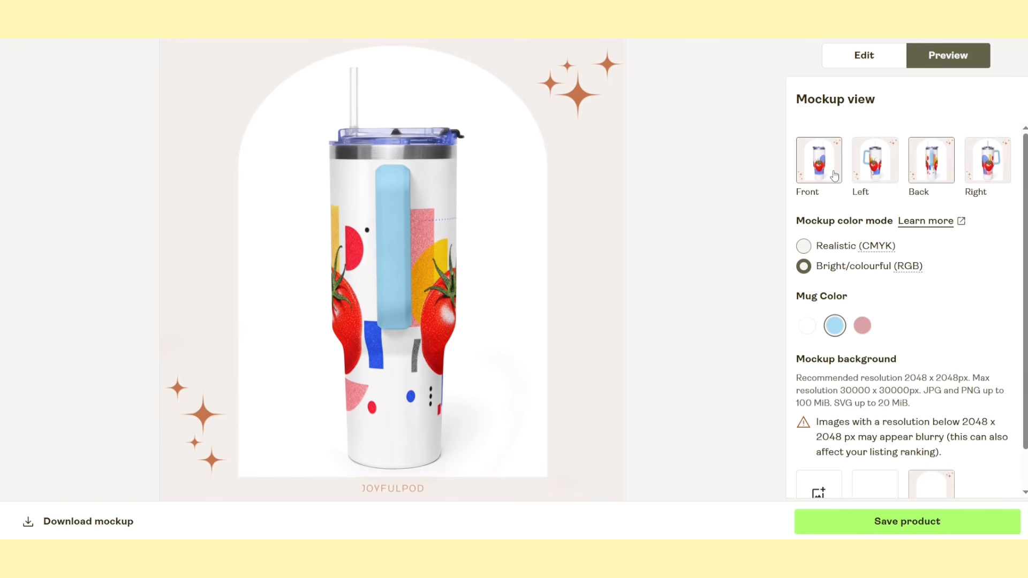
click(834, 175)
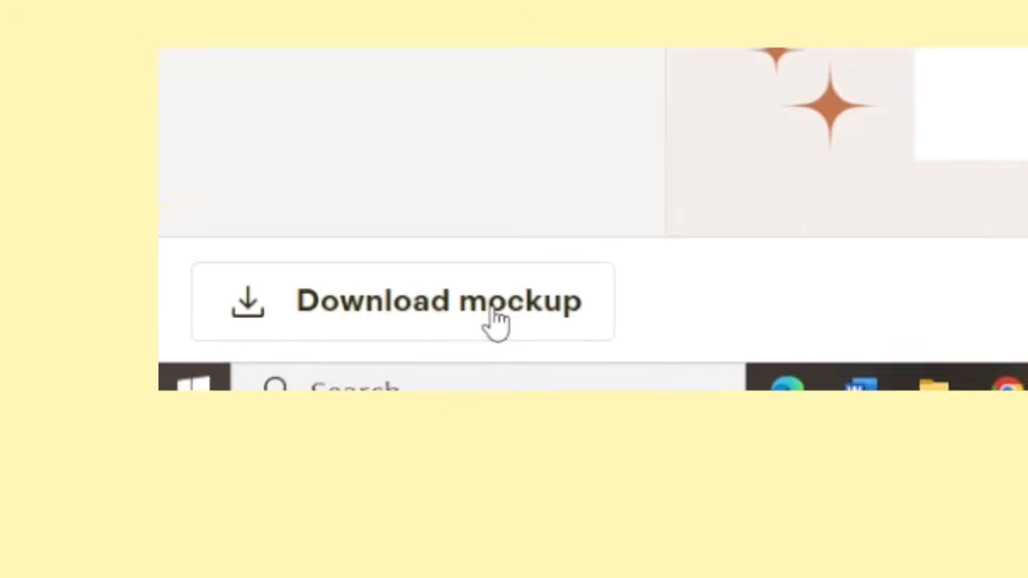
Download the light blue mockup in the right view, switch the preview to the white mug, and save the product
click(104, 523)
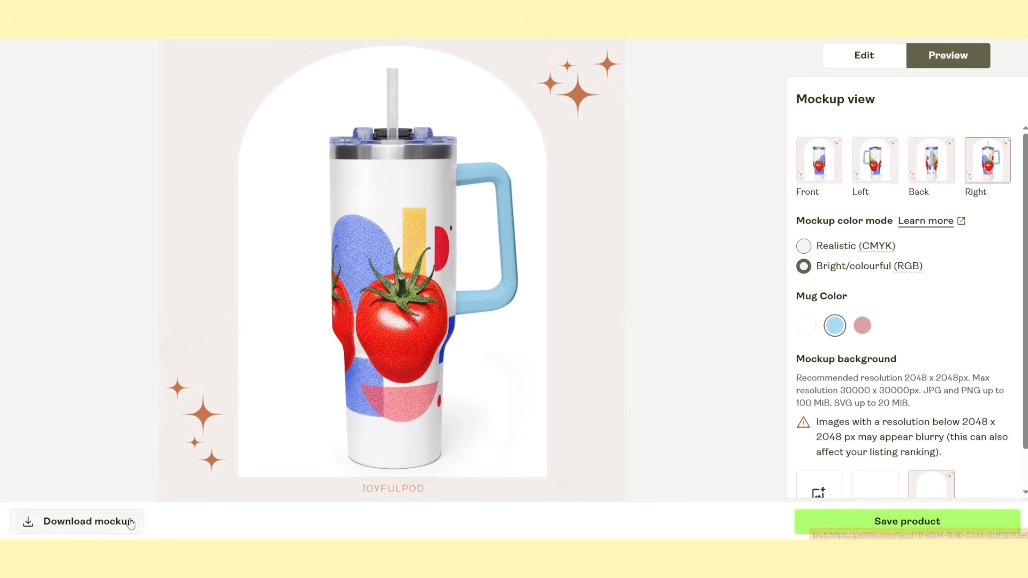
click(807, 325)
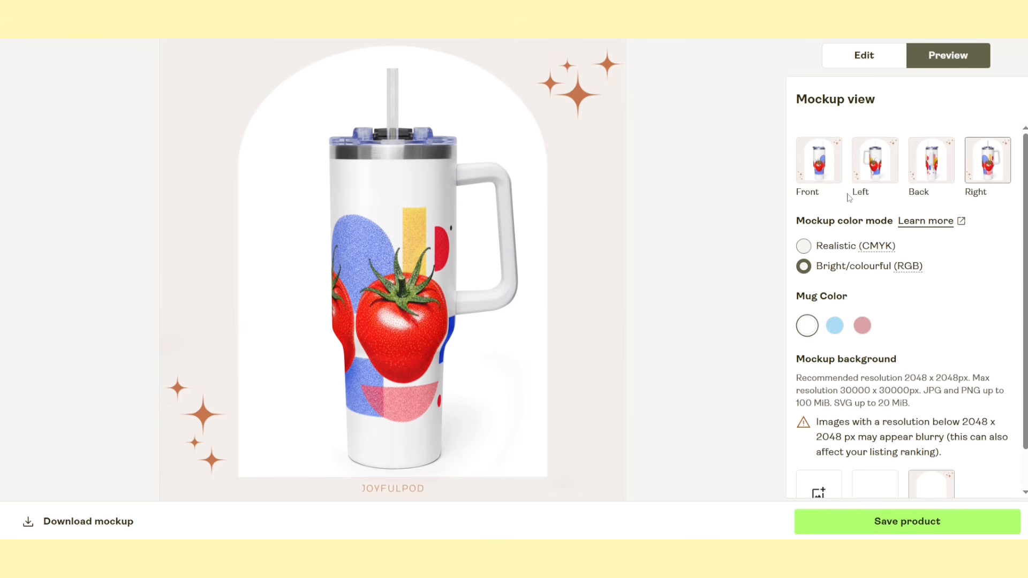
click(853, 528)
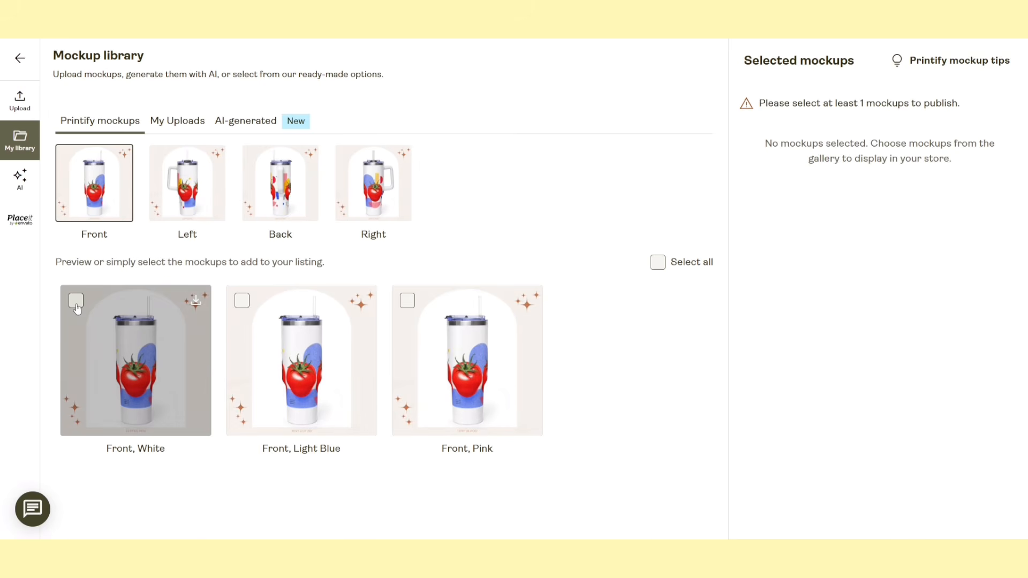
Select the front mockups in white, light blue and pink, plus the left mockups in white and light blue
click(76, 301)
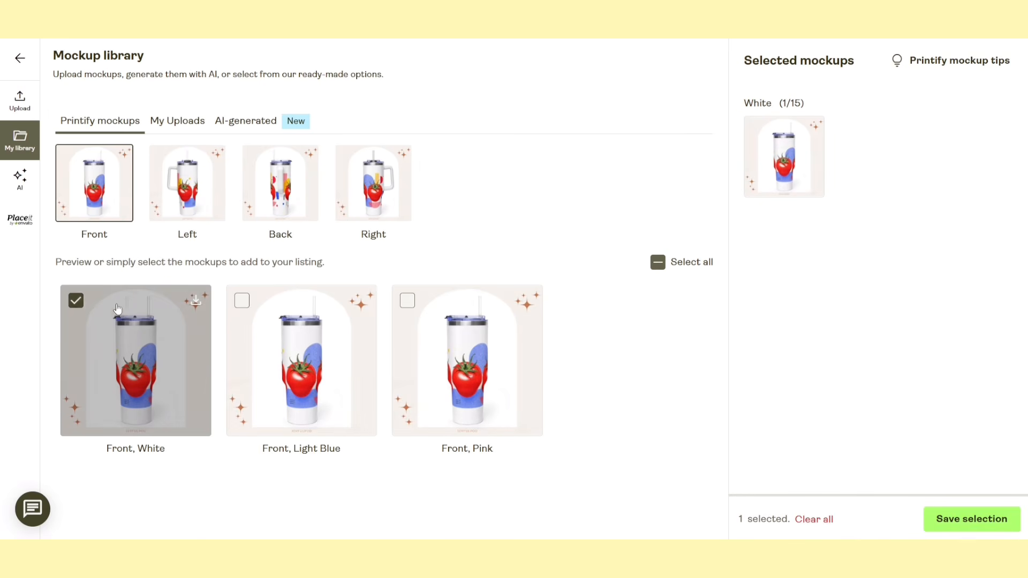
click(243, 301)
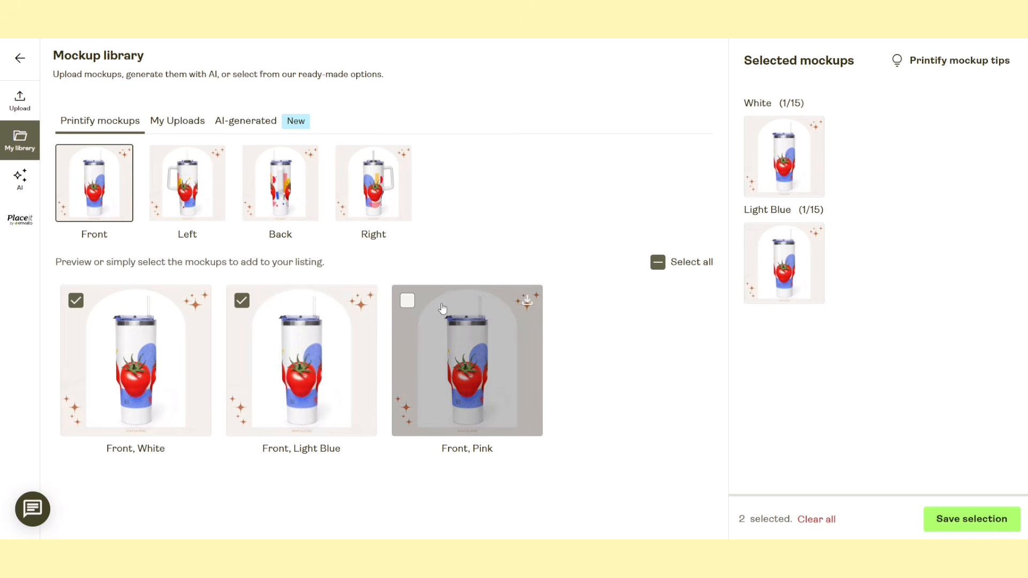
click(408, 301)
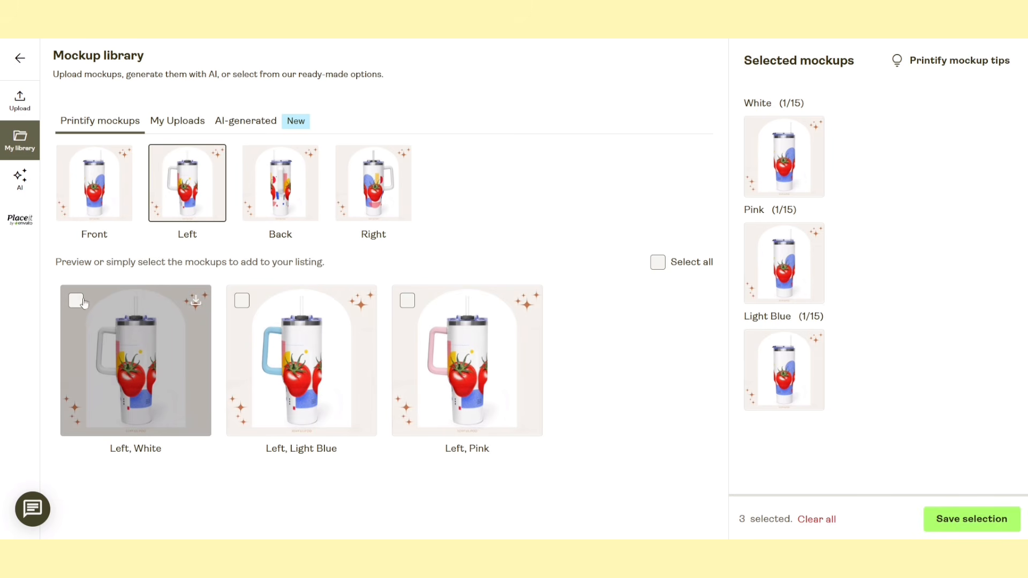
click(76, 301)
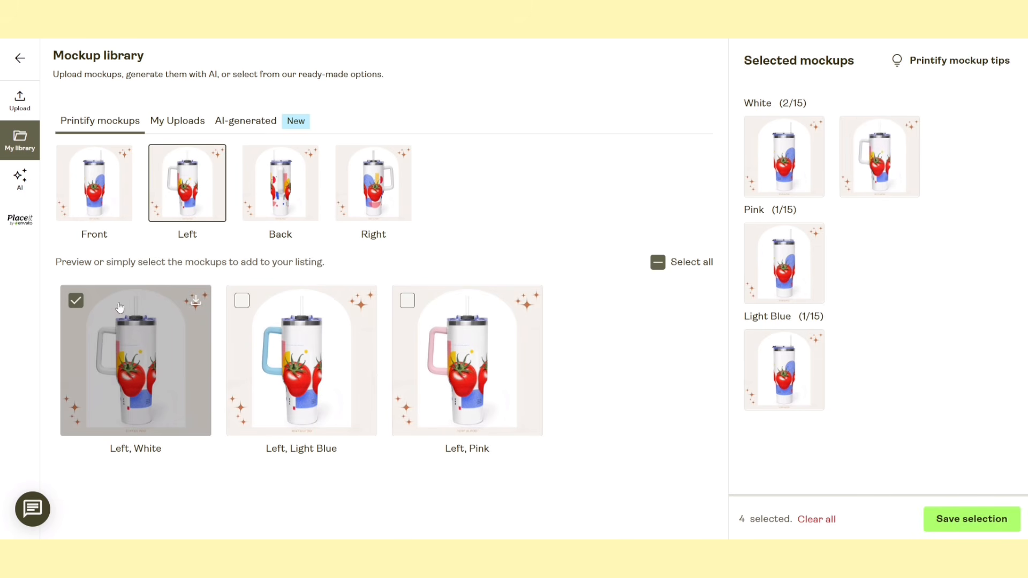
click(242, 300)
Select the back and right mockups in white, light blue and pink, and save the mockup selection
click(76, 300)
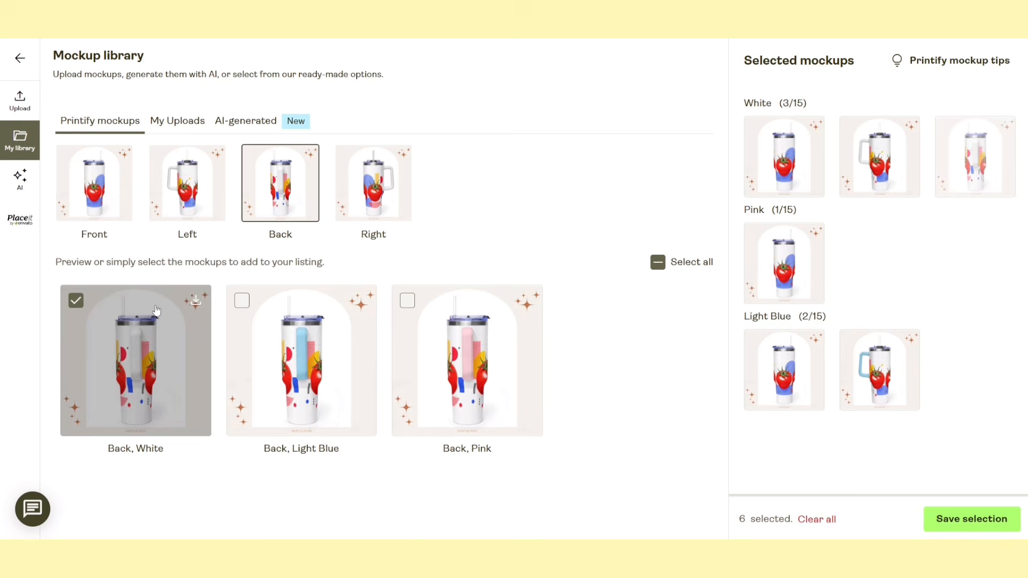
click(242, 301)
click(408, 301)
click(192, 301)
click(242, 301)
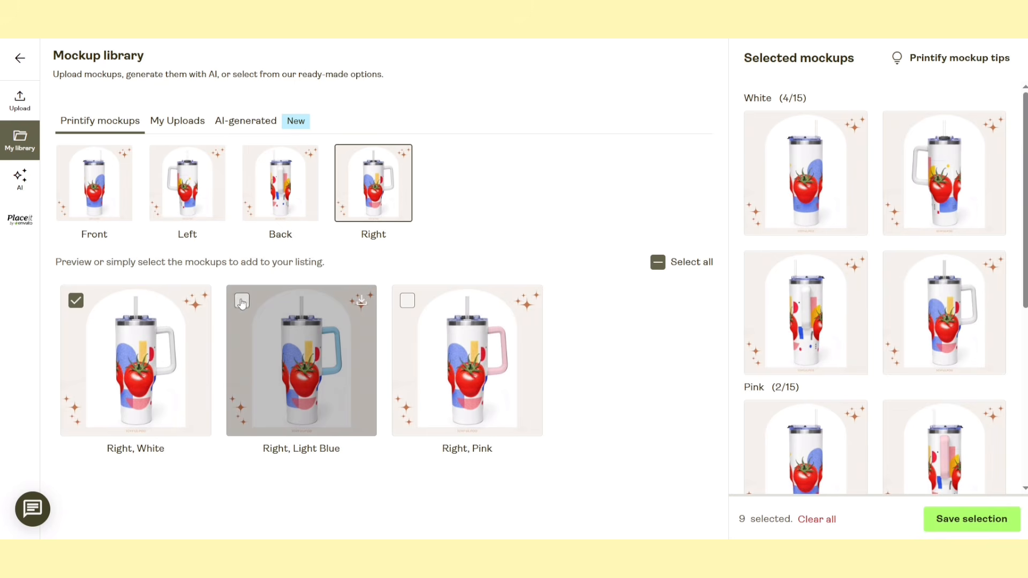
click(403, 305)
click(949, 522)
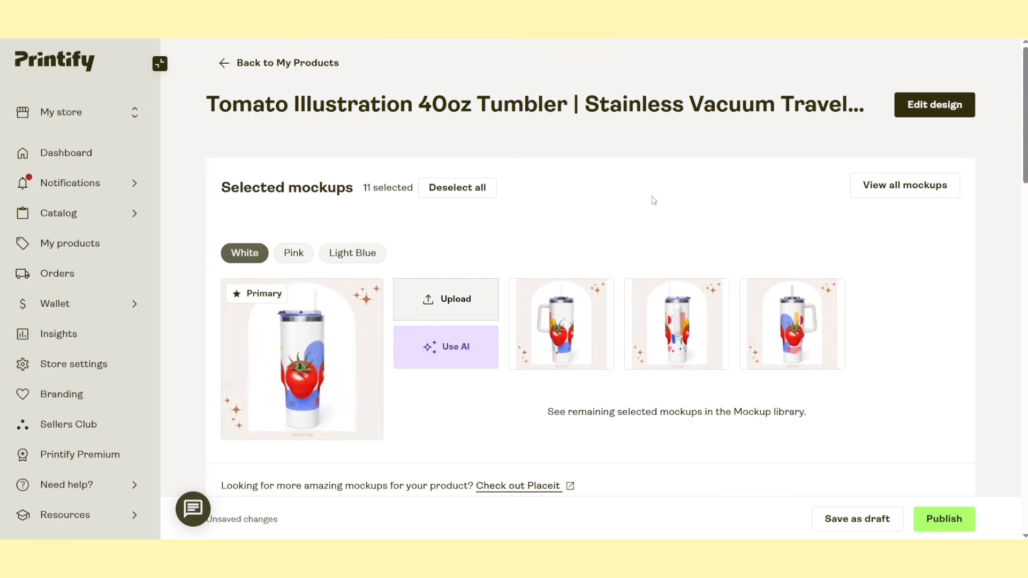
Make the light blue tumbler's right-side mockup the primary listing image
click(356, 253)
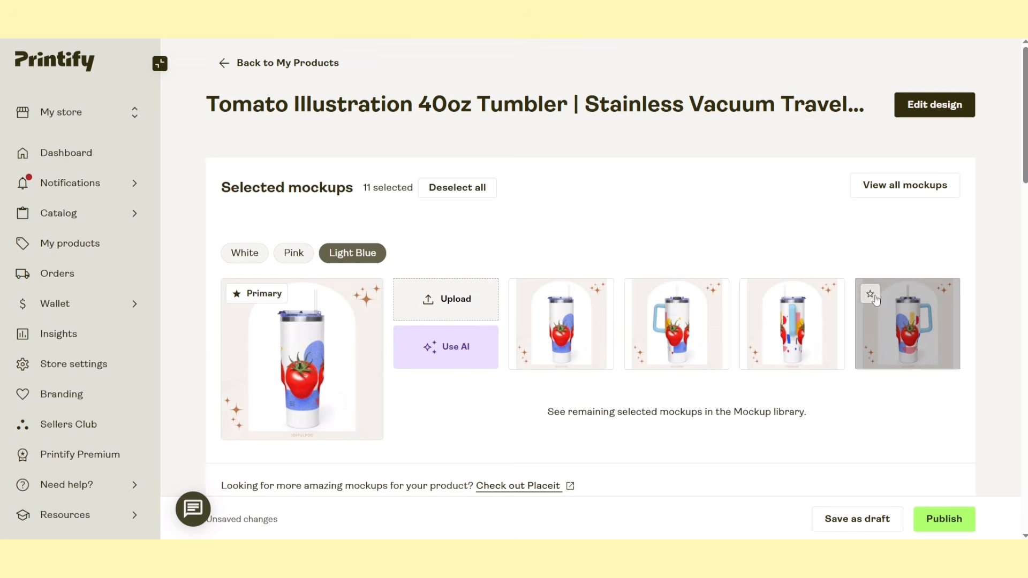
click(871, 294)
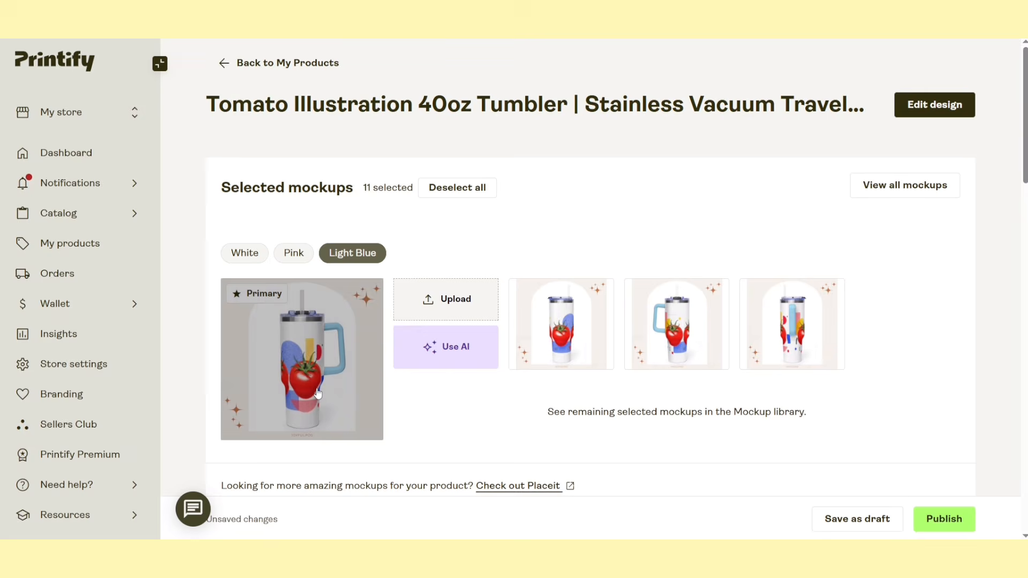
Review the listing's title, description and tags, and run Optimize listing on it
scroll(318, 393, down, 8)
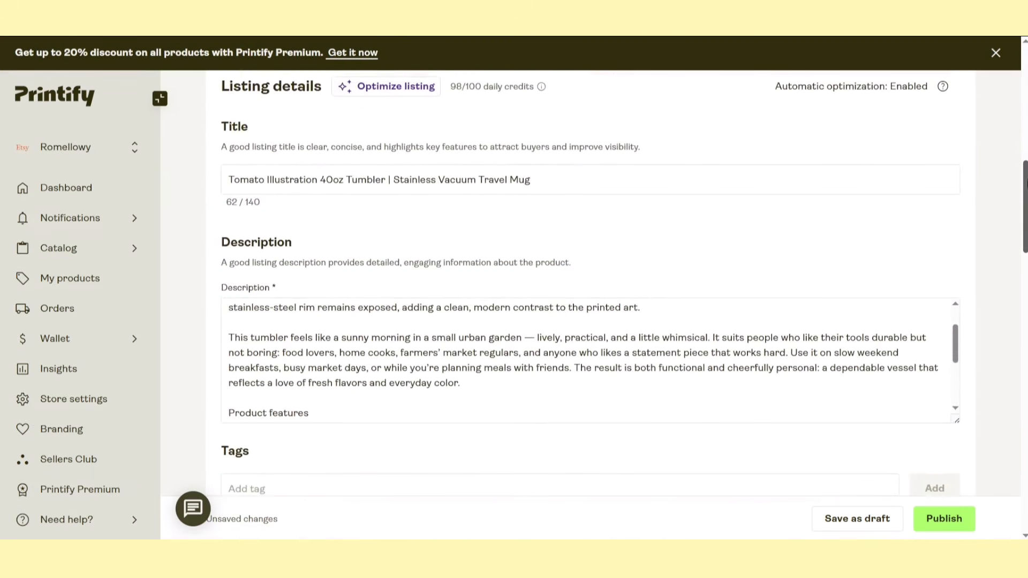
scroll(823, 195, down, 1)
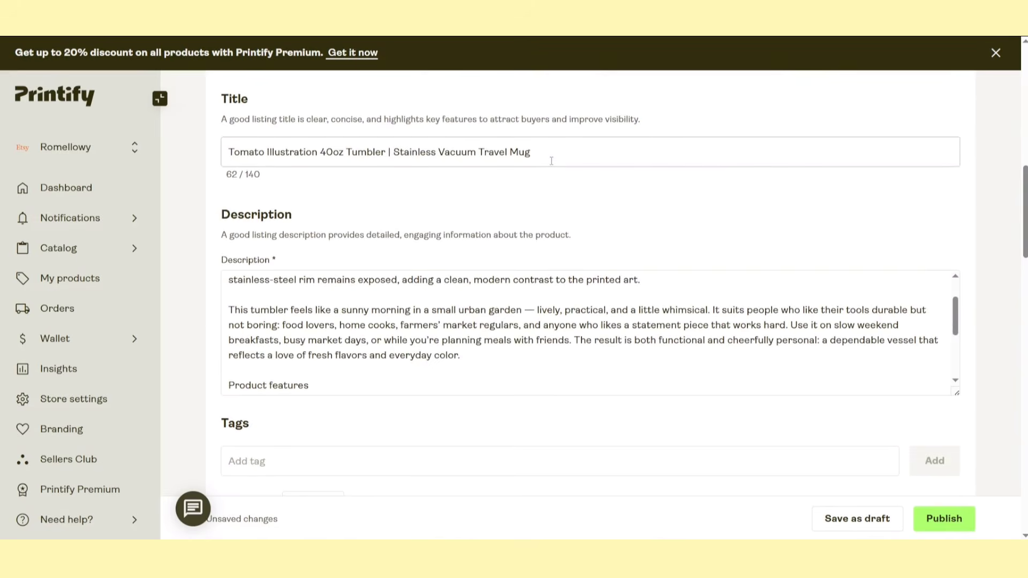
scroll(551, 161, down, 1)
drag(957, 245, 964, 221)
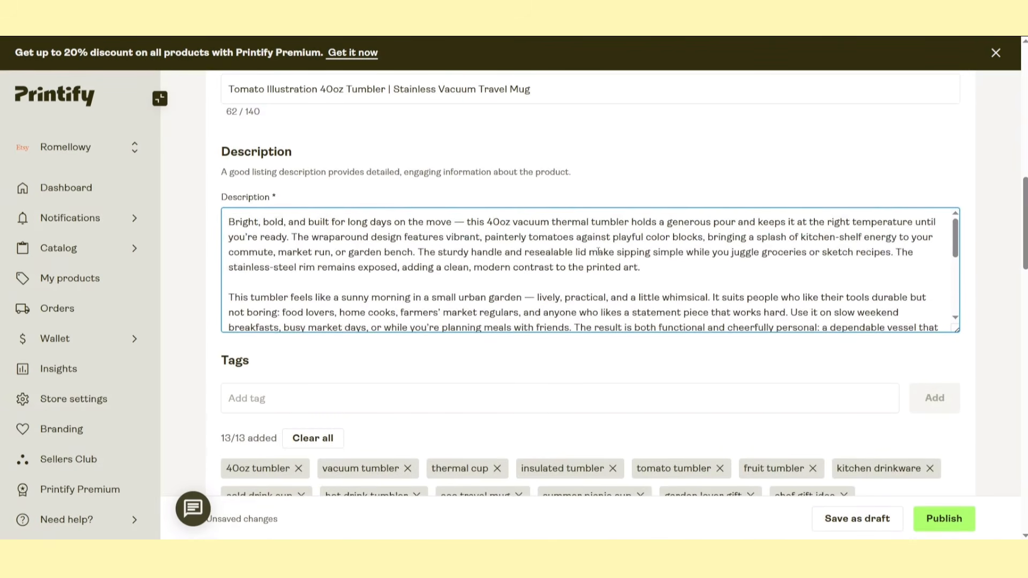
scroll(598, 251, up, 1)
scroll(598, 251, up, 2)
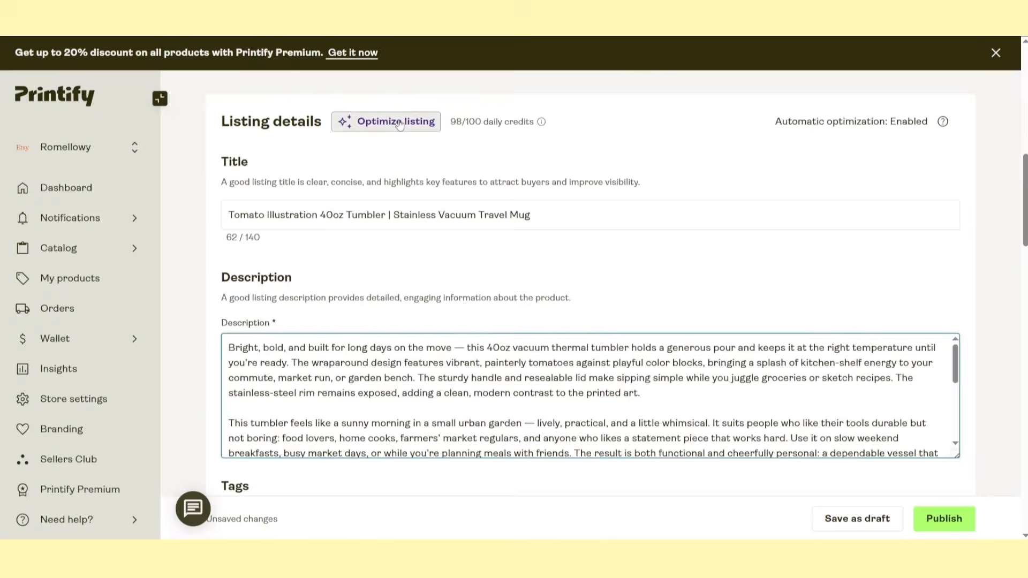
click(530, 228)
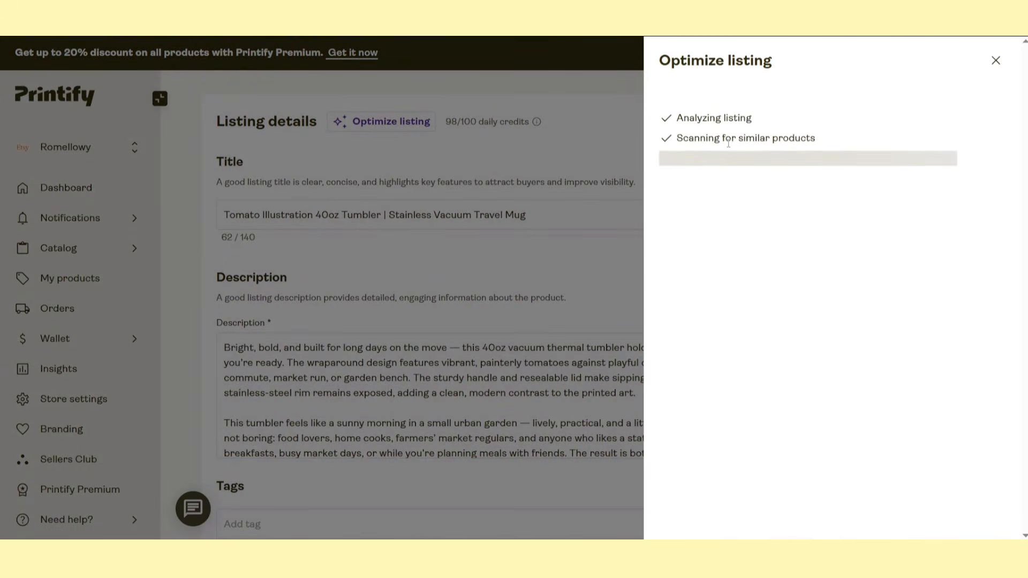
Try offering free shipping in the listing's pricing section and close the explanation of how it works
scroll(853, 256, down, 5)
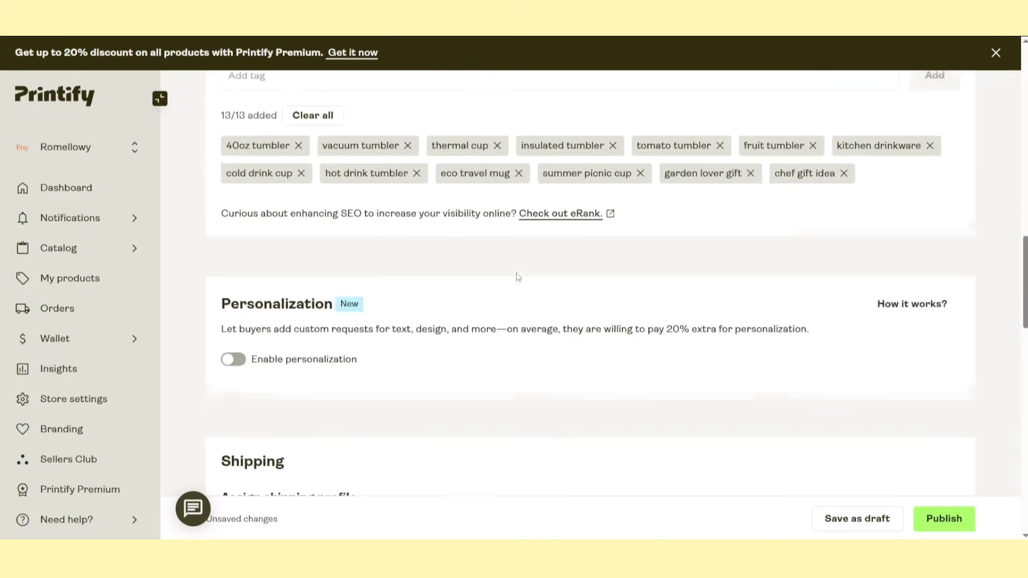
scroll(516, 278, down, 8)
scroll(490, 298, down, 3)
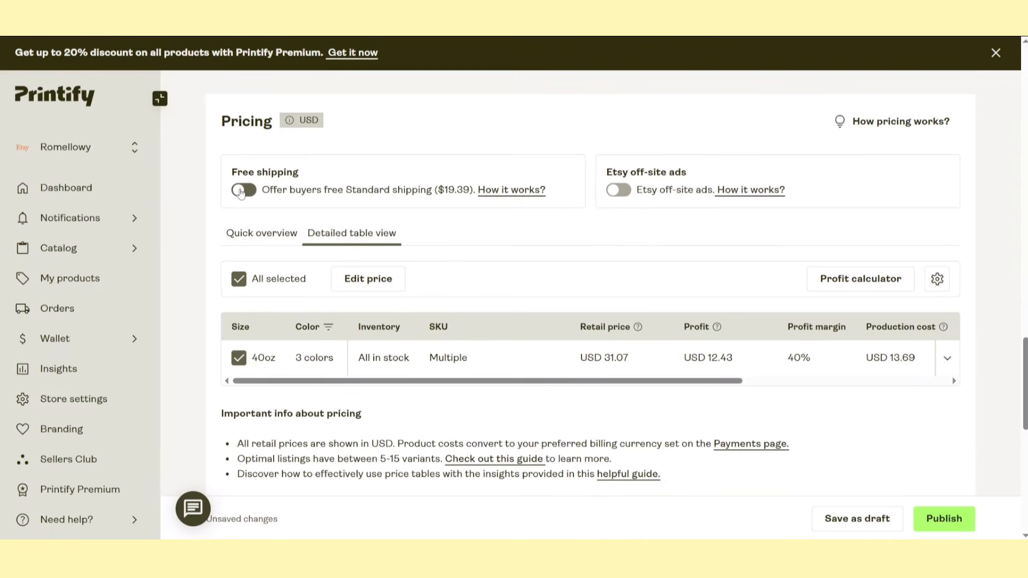
click(242, 191)
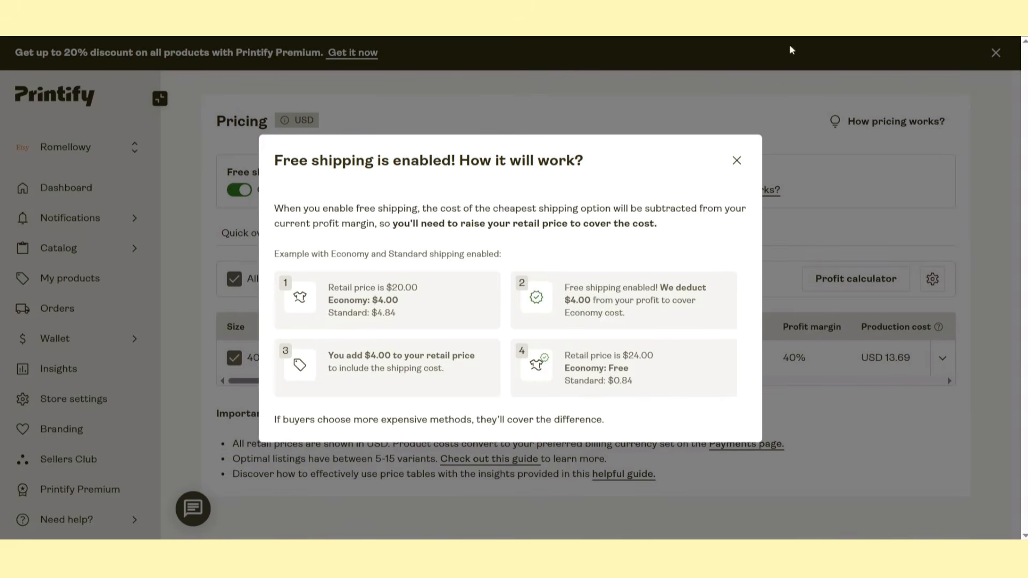
click(737, 160)
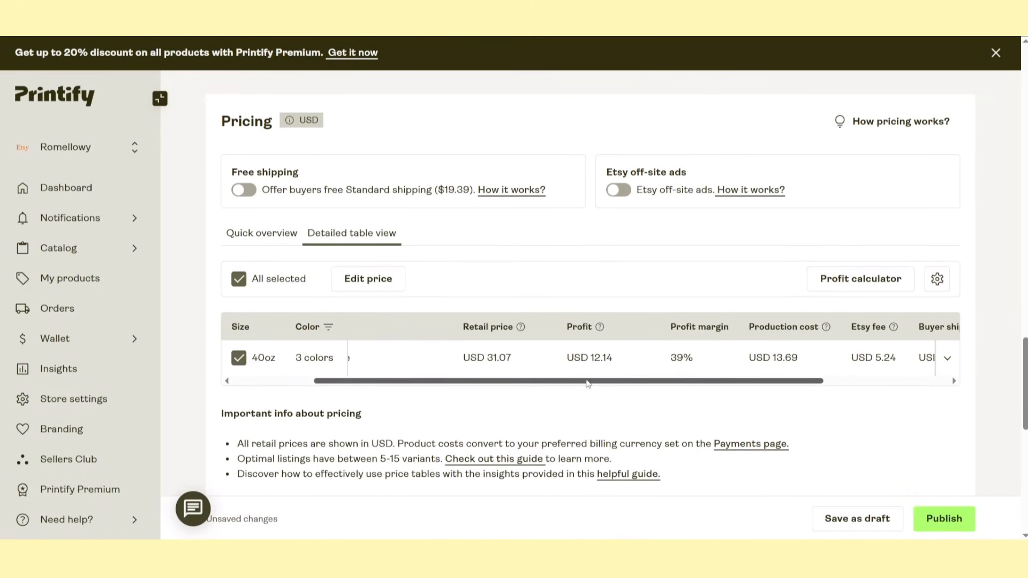
Set the profit of the 40oz tumbler variants to USD 8.00 in the detailed pricing table
drag(587, 382, 614, 381)
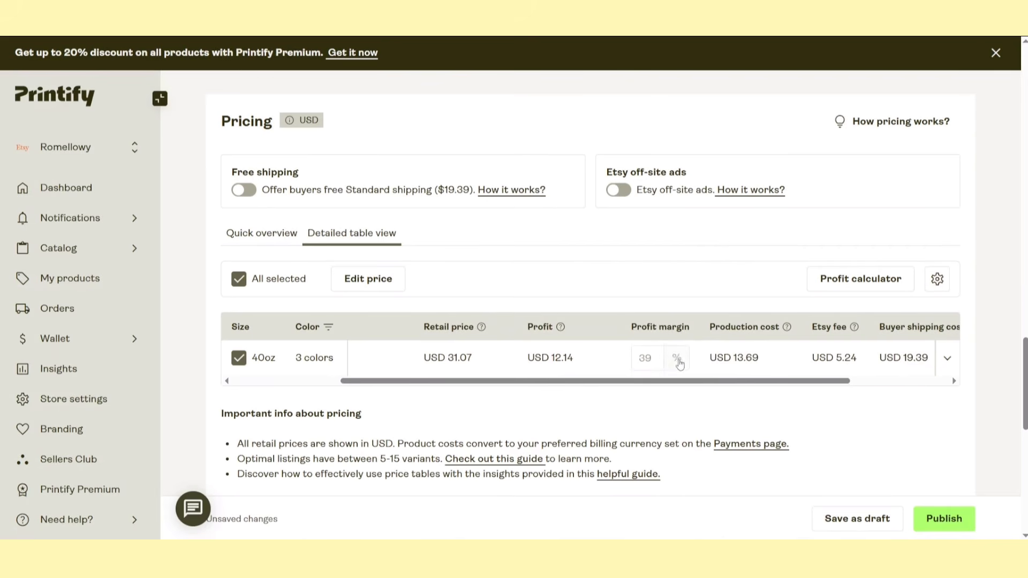
click(562, 361)
text(8)
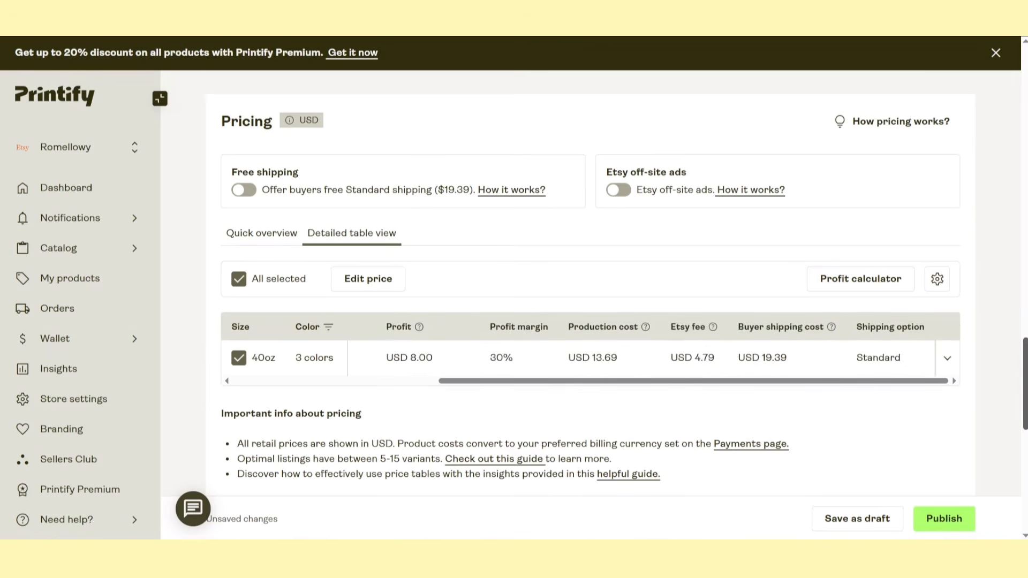
Publish the tumbler listing and look over its live product page on Etsy
drag(1025, 380, 1007, 488)
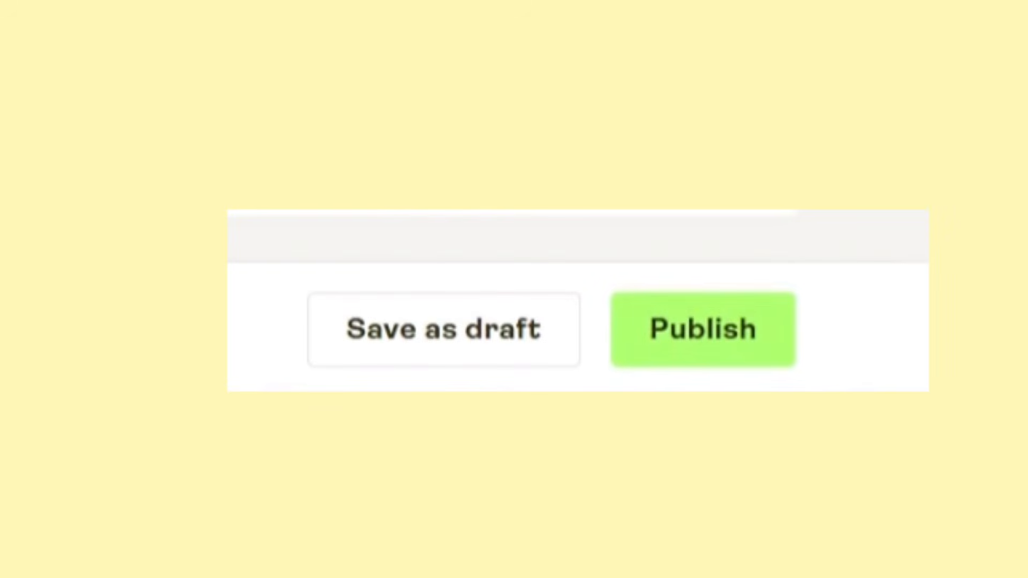
click(703, 329)
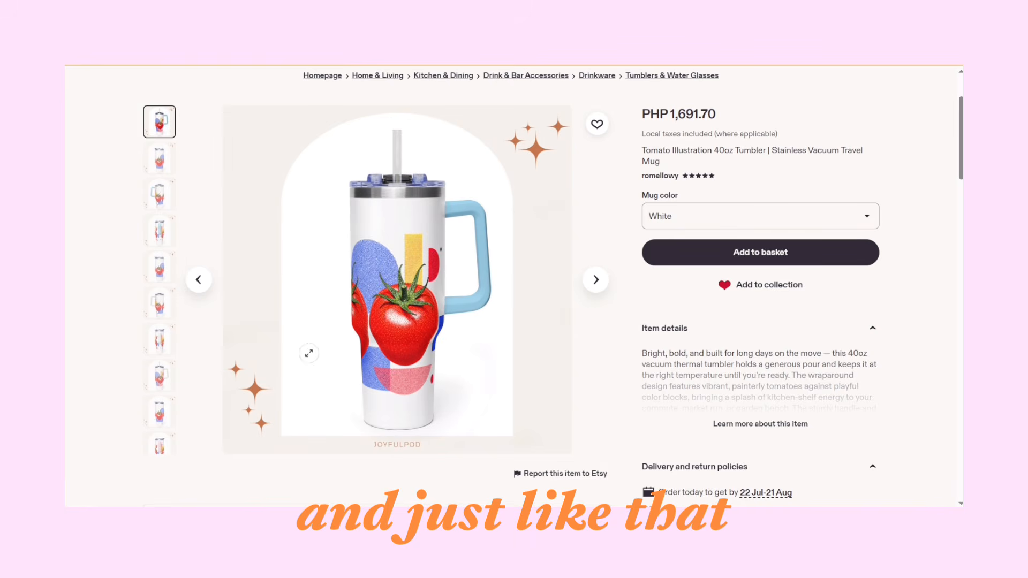
scroll(781, 308, down, 3)
scroll(782, 308, down, 2)
scroll(782, 308, up, 6)
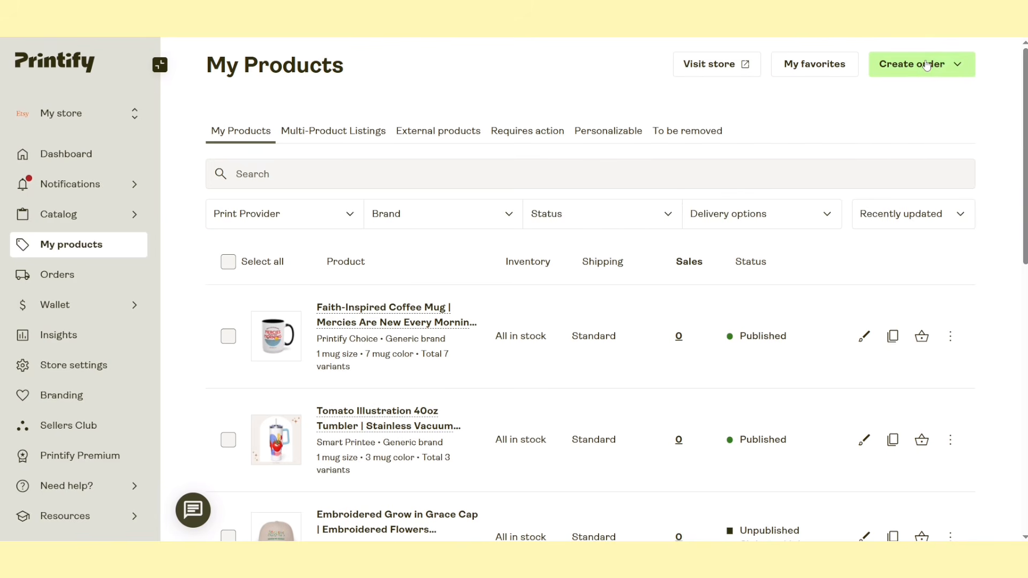
Start a sample order in Printify from the My Products page
click(927, 64)
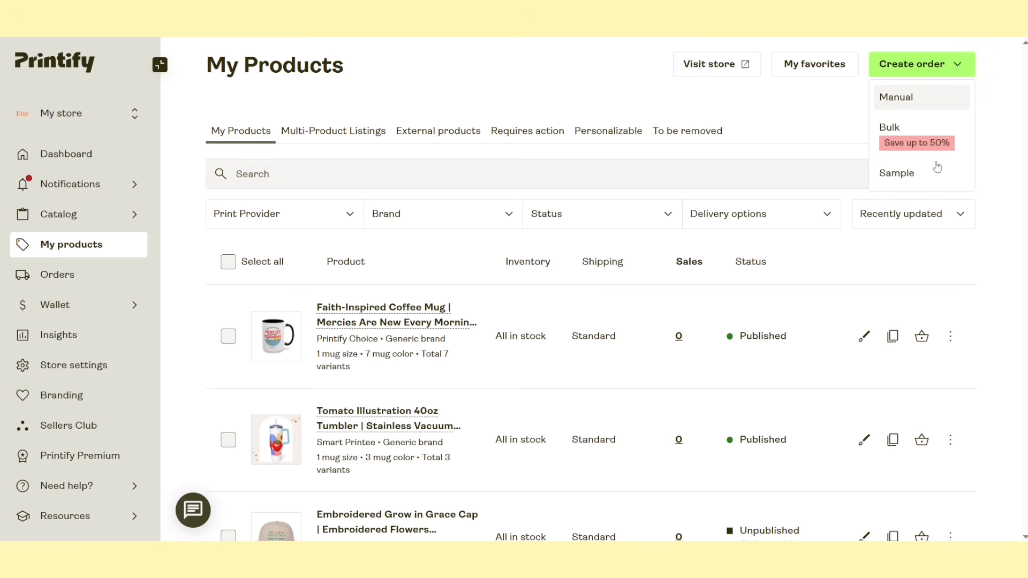
click(914, 174)
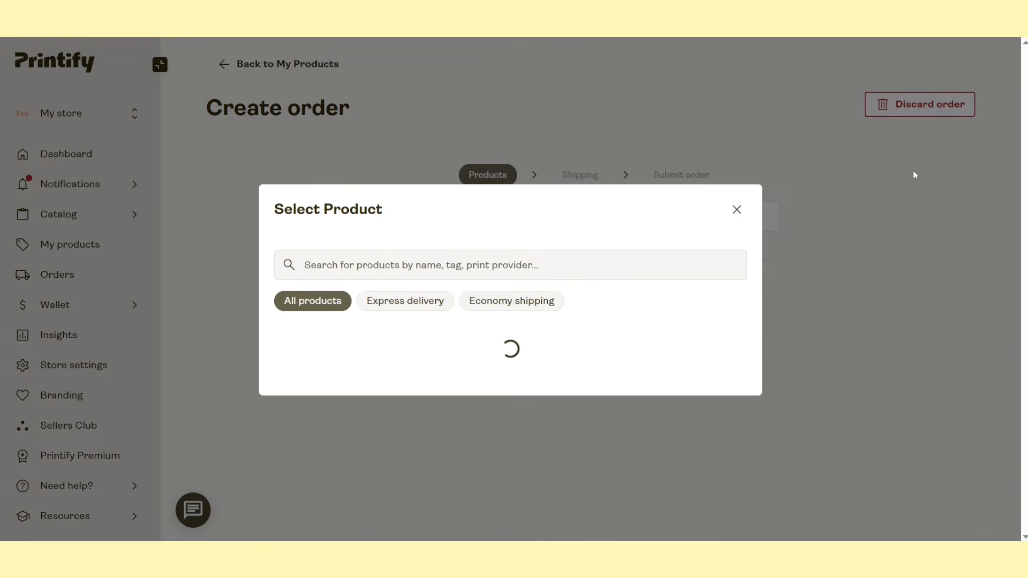
click(599, 286)
click(808, 95)
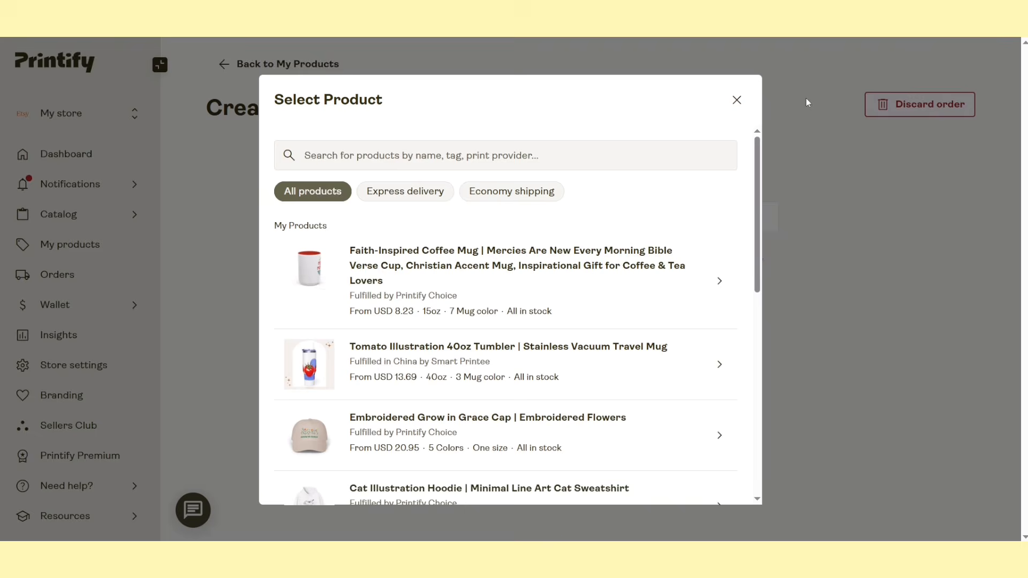
Add the Faith-Inspired Coffee Mug to the sample order with Light Blue as its mug color
click(705, 246)
scroll(615, 212, down, 1)
scroll(614, 211, down, 3)
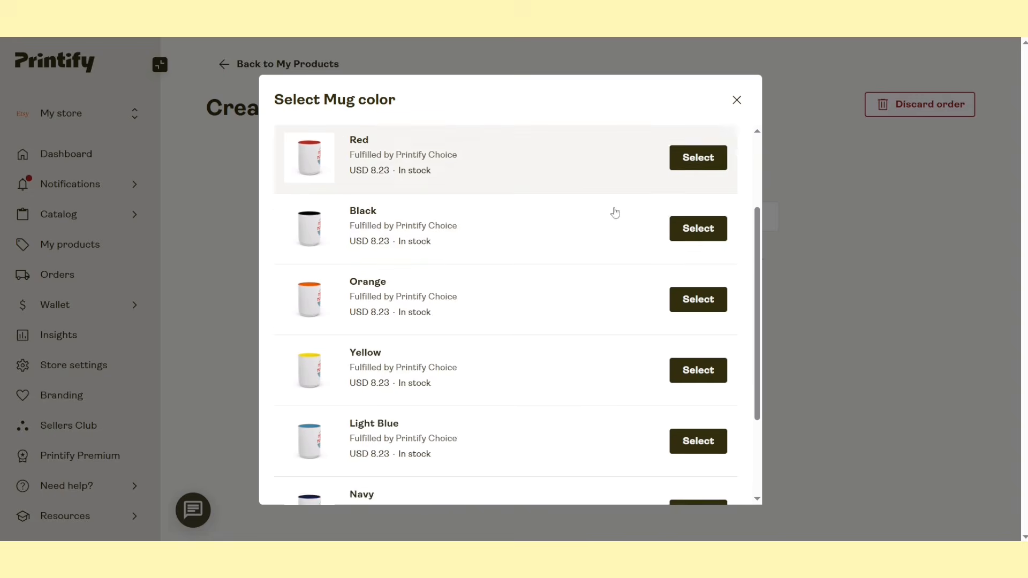
click(719, 318)
scroll(494, 303, down, 1)
click(666, 393)
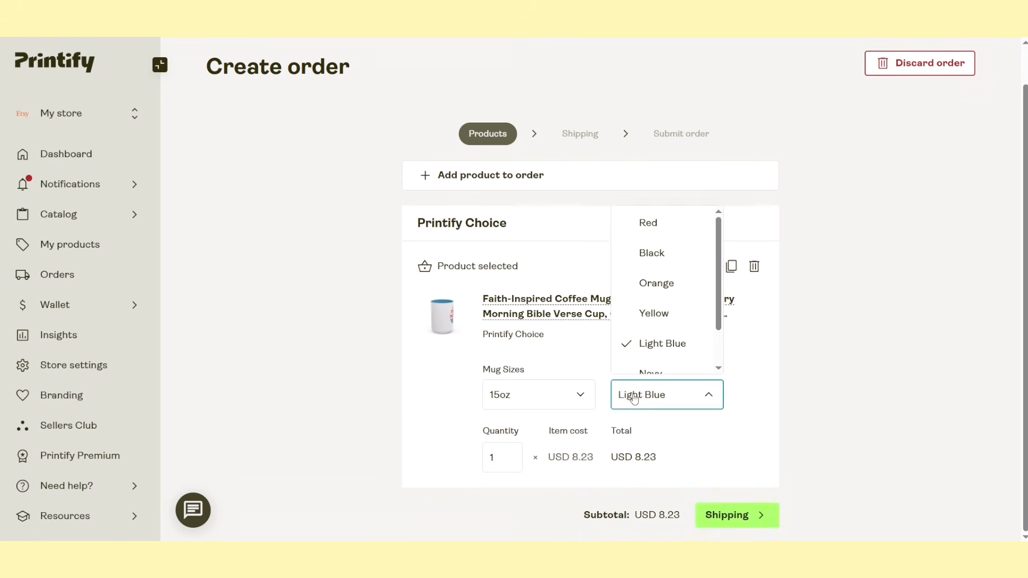
click(635, 342)
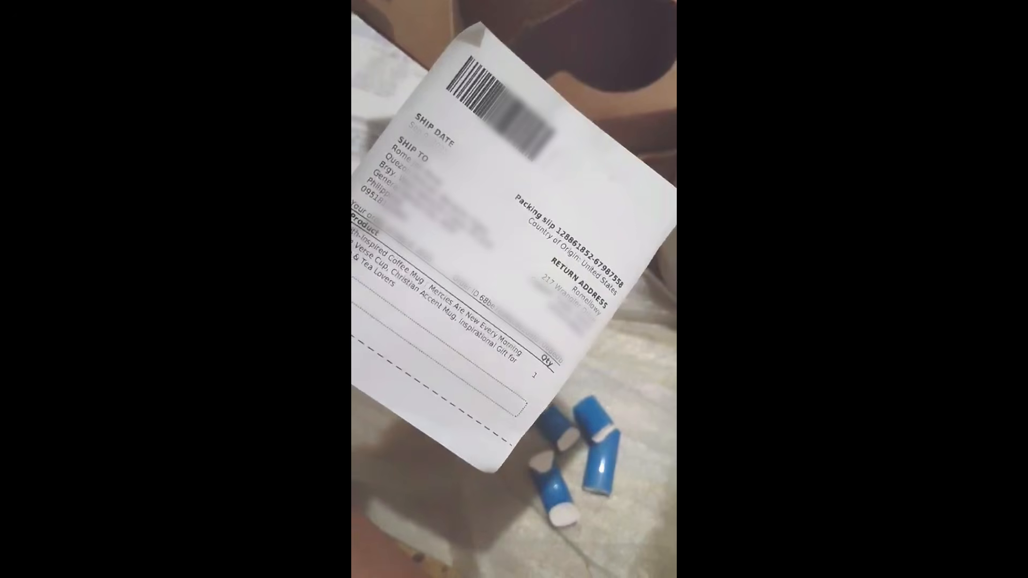